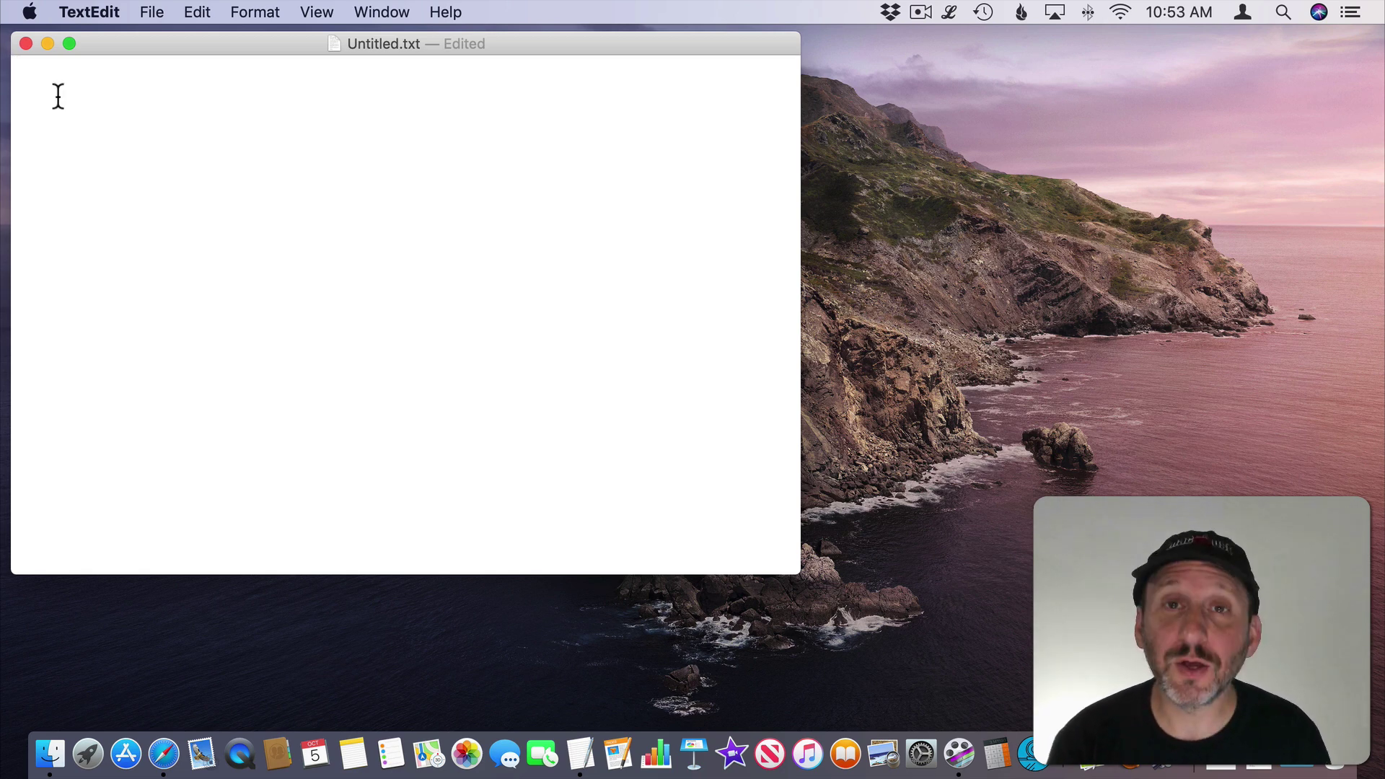
Insert ≈ from the emoji and symbols picker, then delete it again
key("ctrl+super")
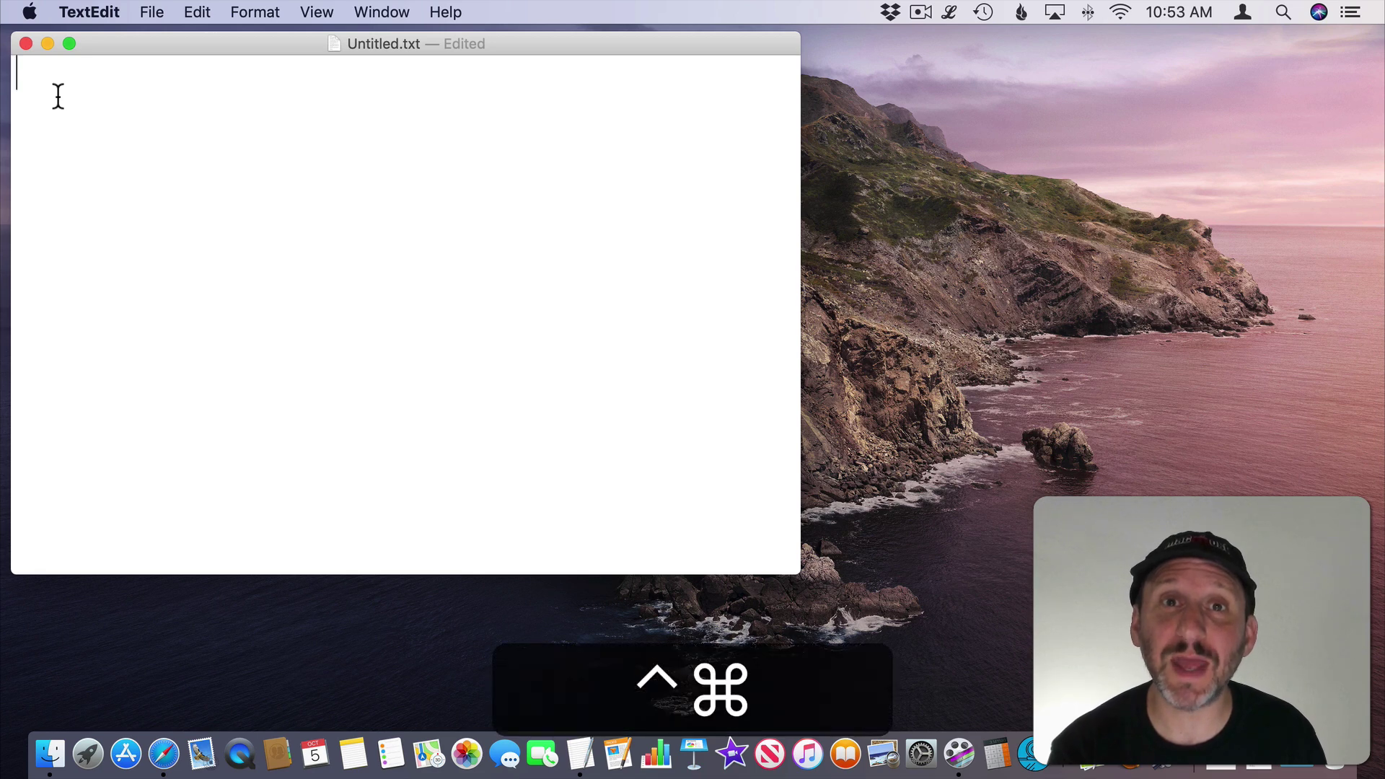
key("ctrl+super+space")
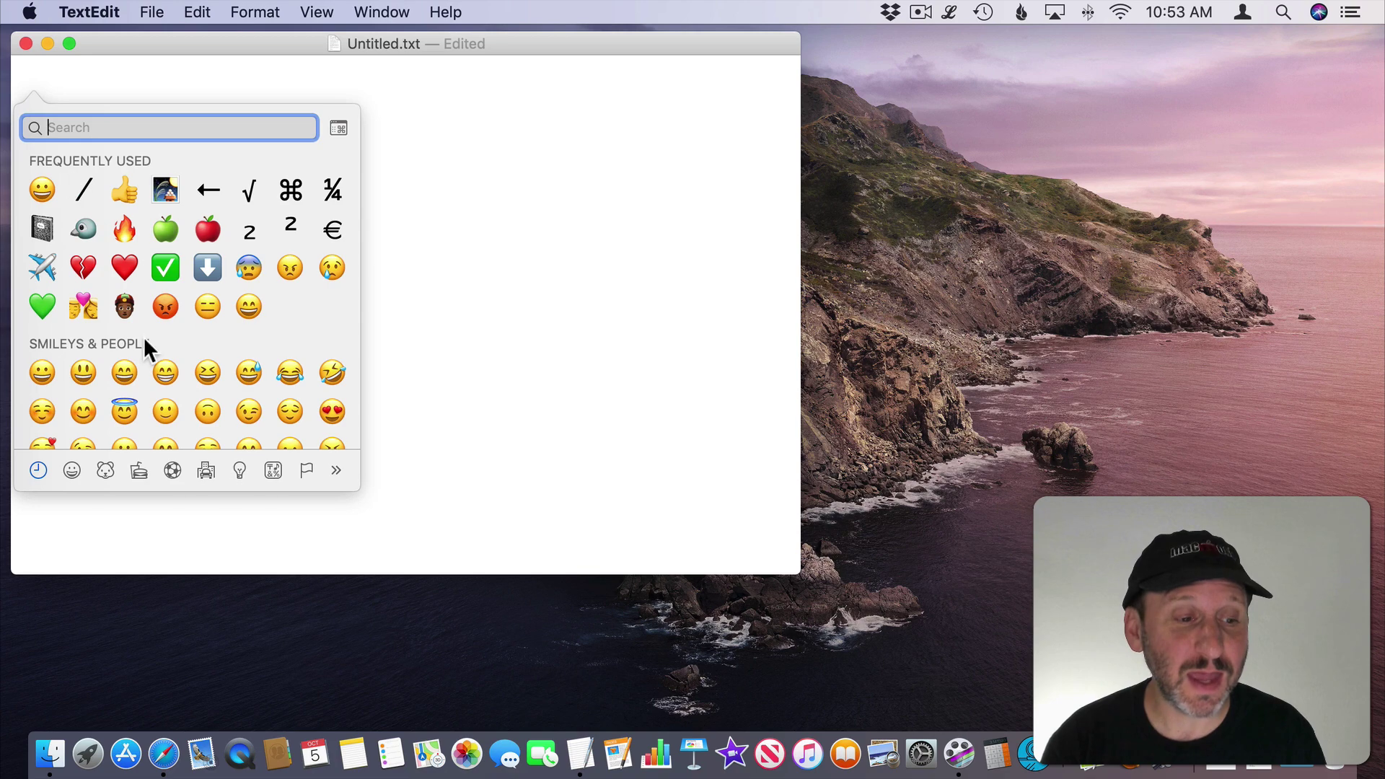
scroll(145, 336, "down", 10)
scroll(144, 336, "up", 10)
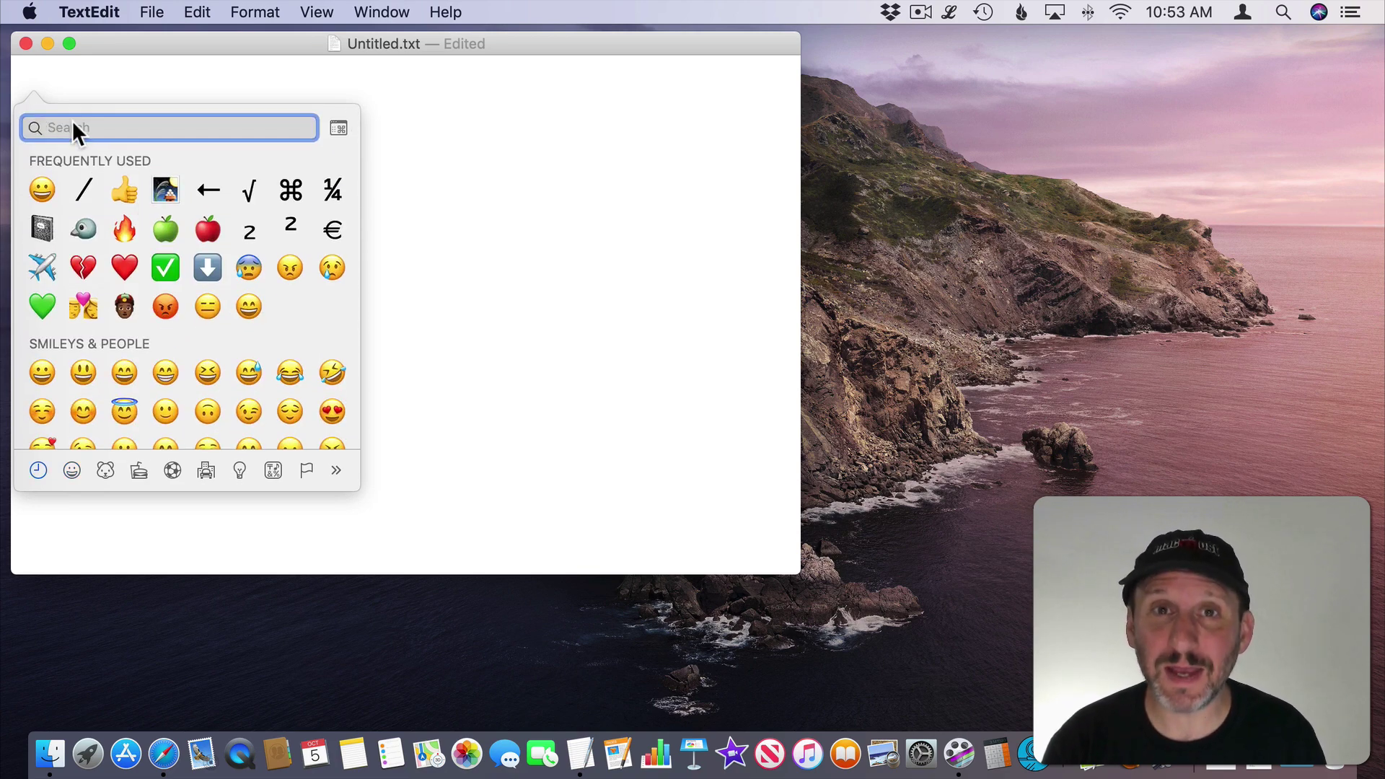
type("equal")
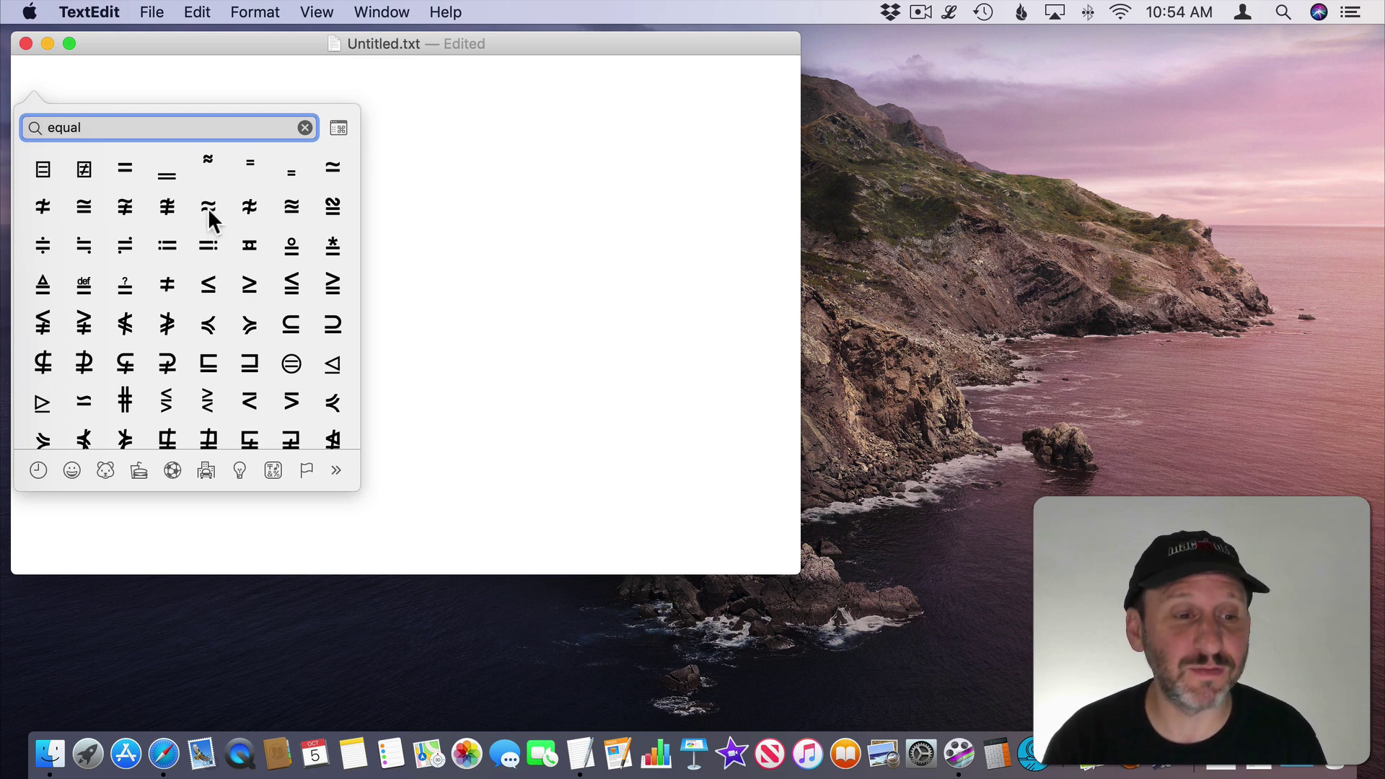
left_click(210, 208)
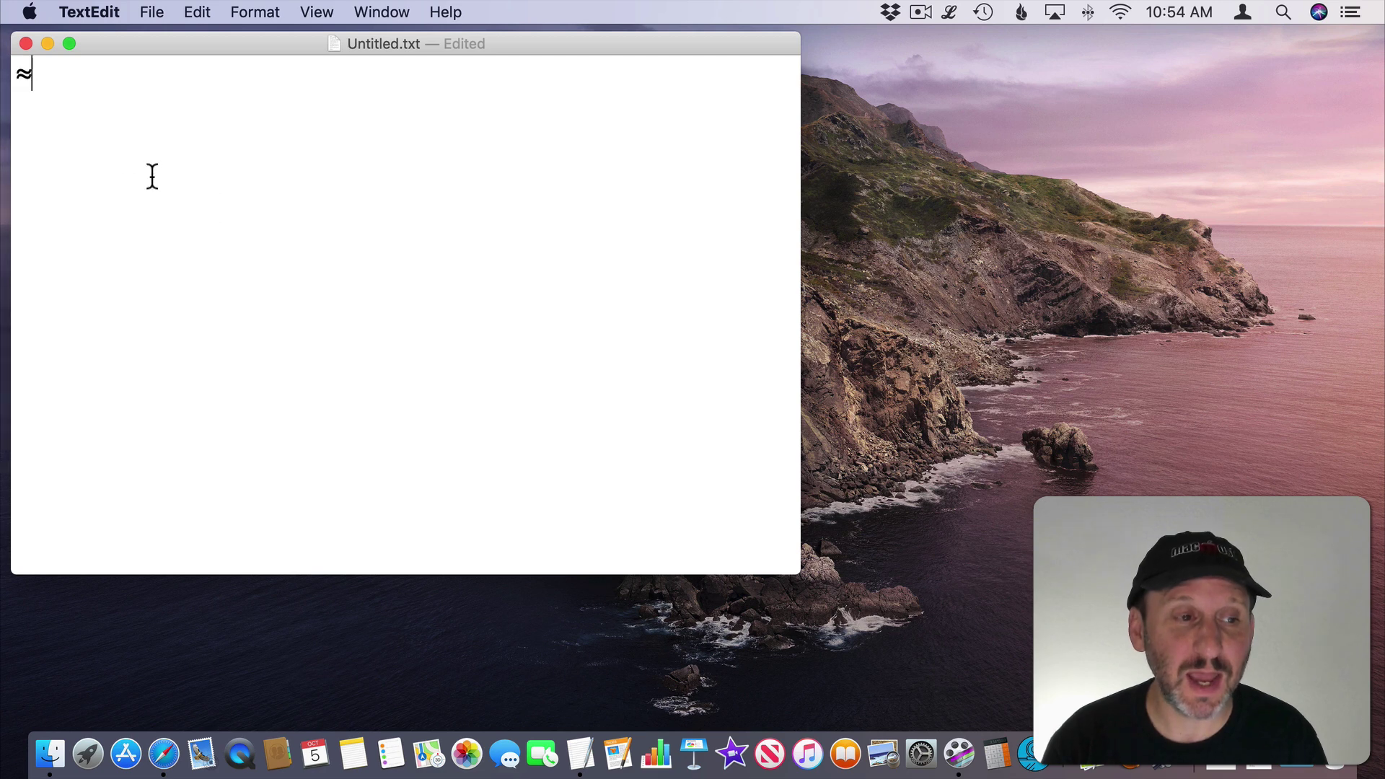
key("BackSpace")
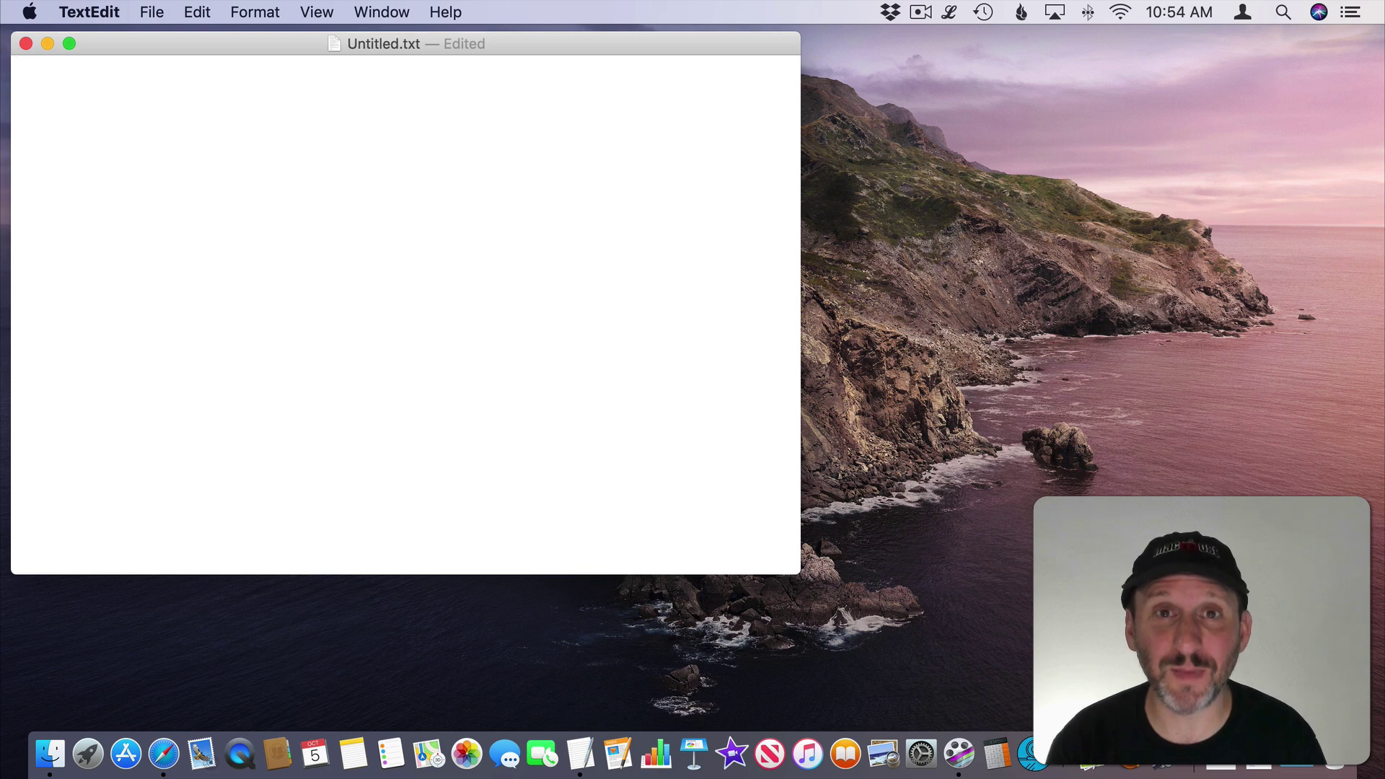
Open the Keyboard Input Sources pane in System Preferences
left_click(32, 12)
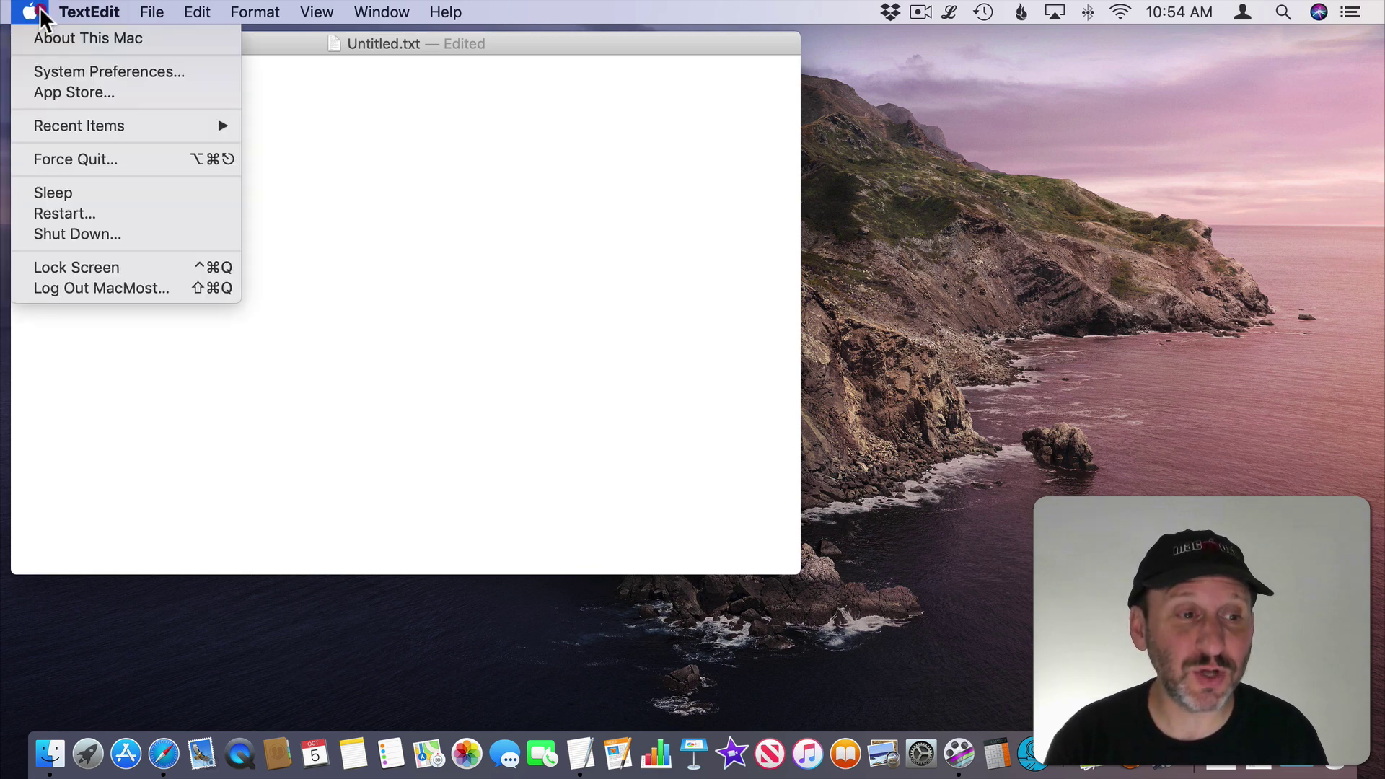
left_click(53, 70)
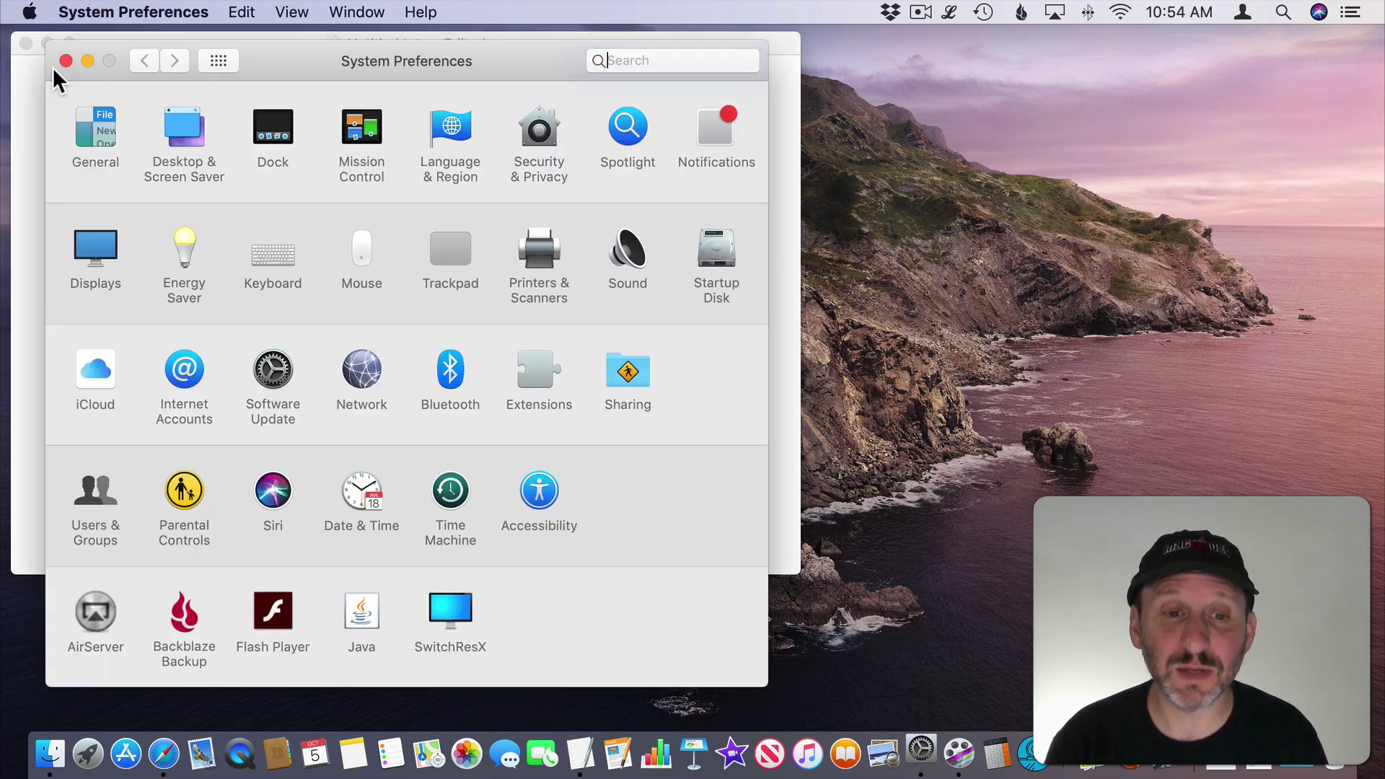
left_click(274, 253)
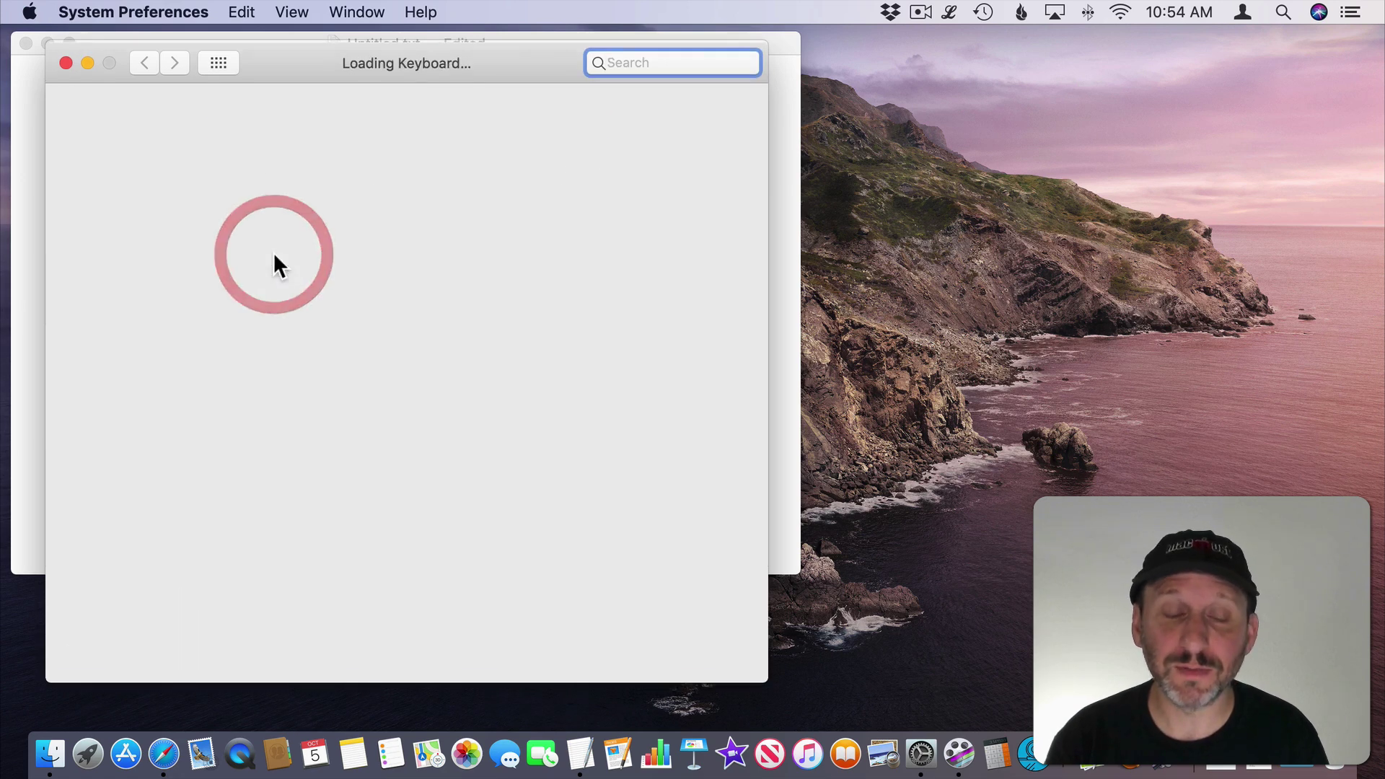
left_click(478, 120)
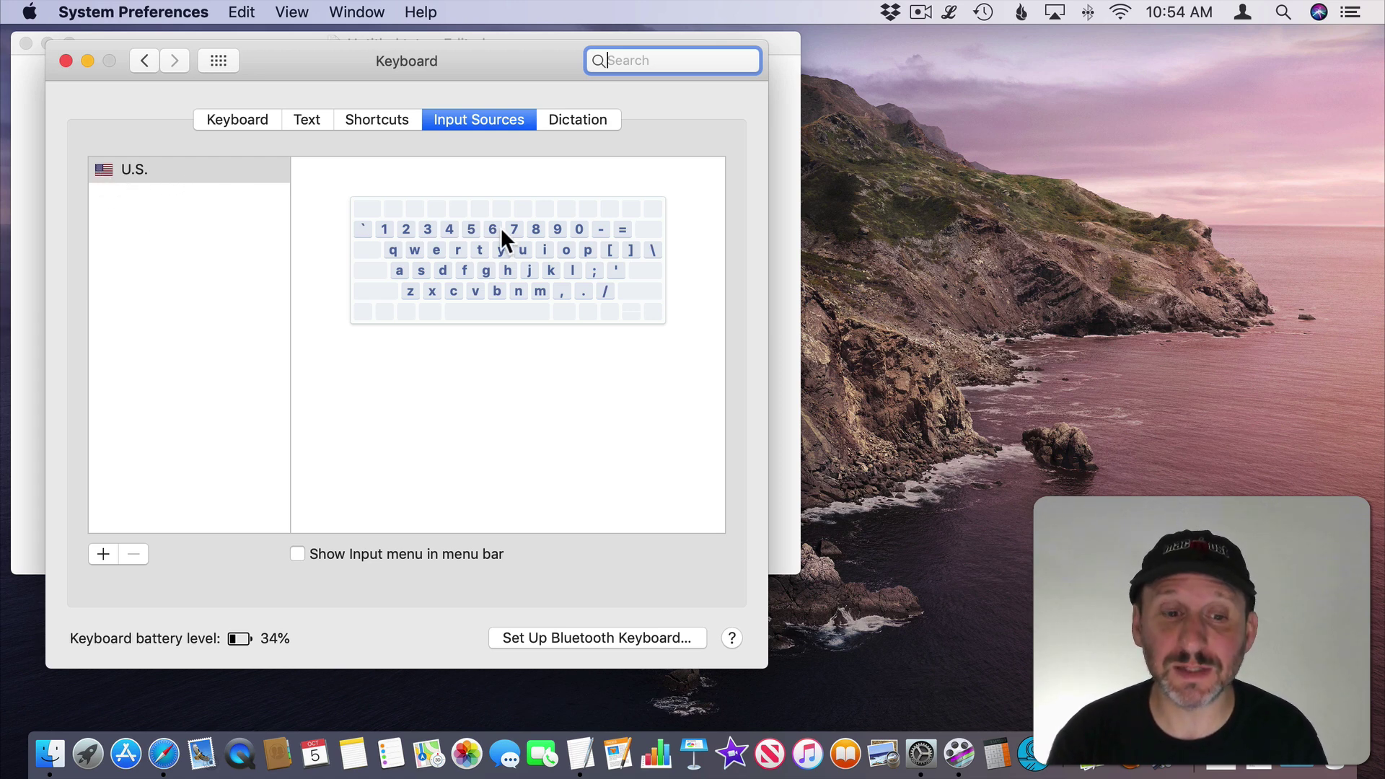
Add Unicode Hex Input from Others as an input source and switch typing to it
left_click(102, 554)
scroll(233, 396, "down", 20)
left_click(175, 471)
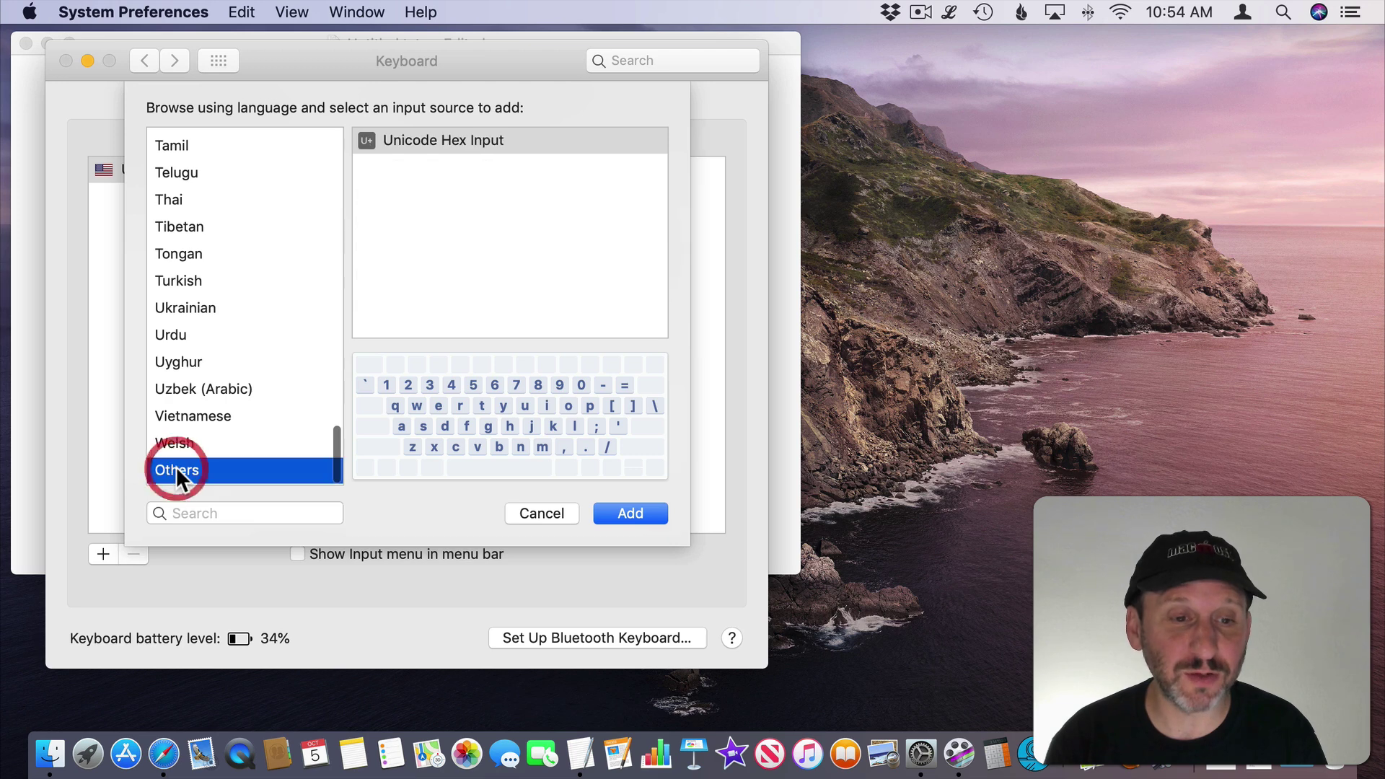
left_click(404, 140)
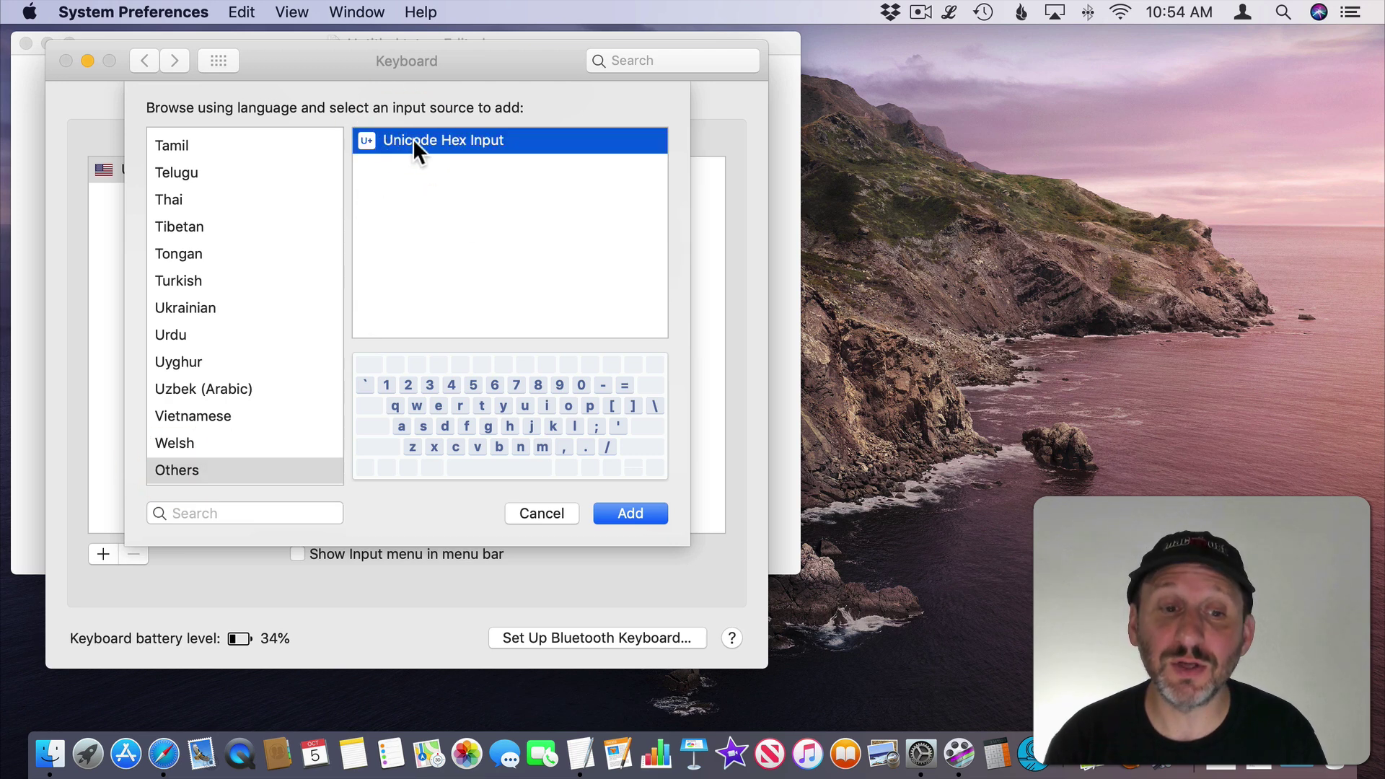
left_click(625, 513)
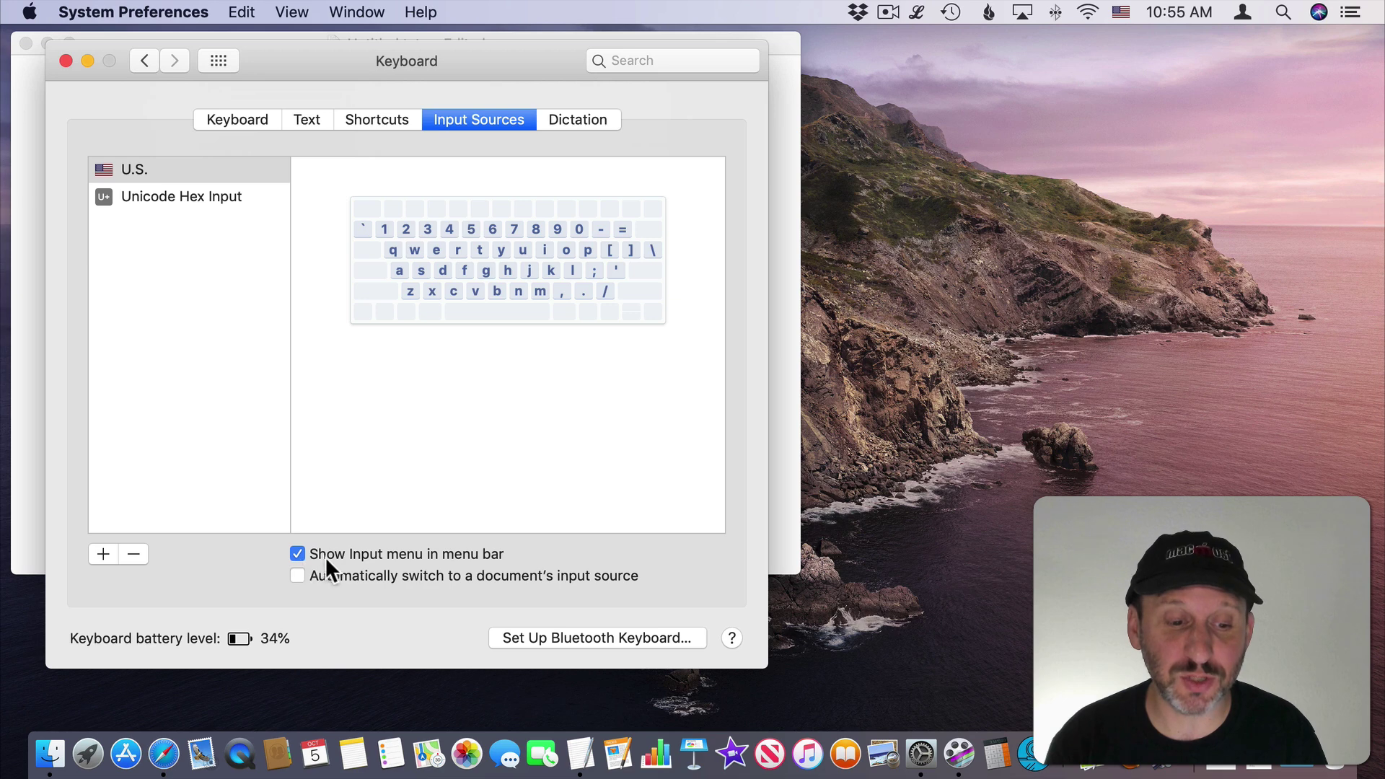
left_click(1119, 12)
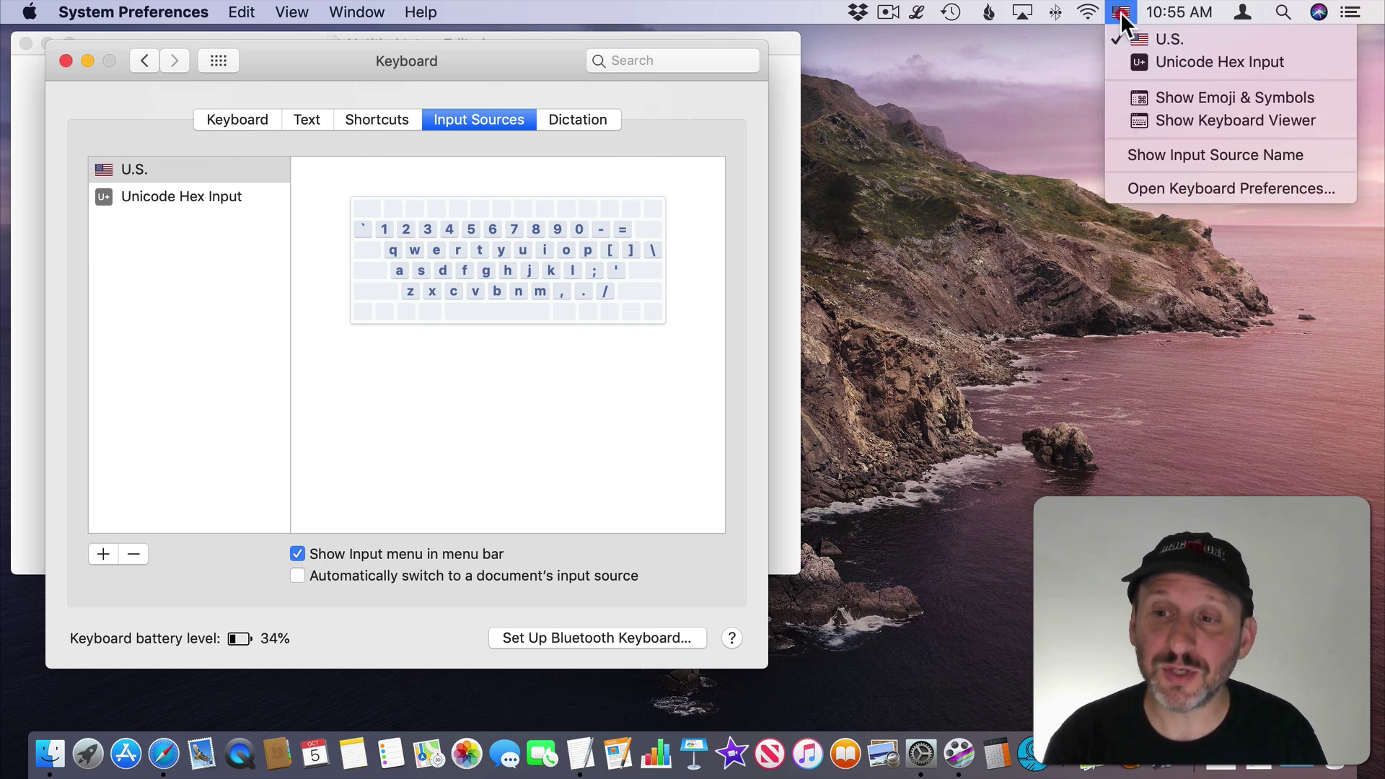
left_click(1167, 59)
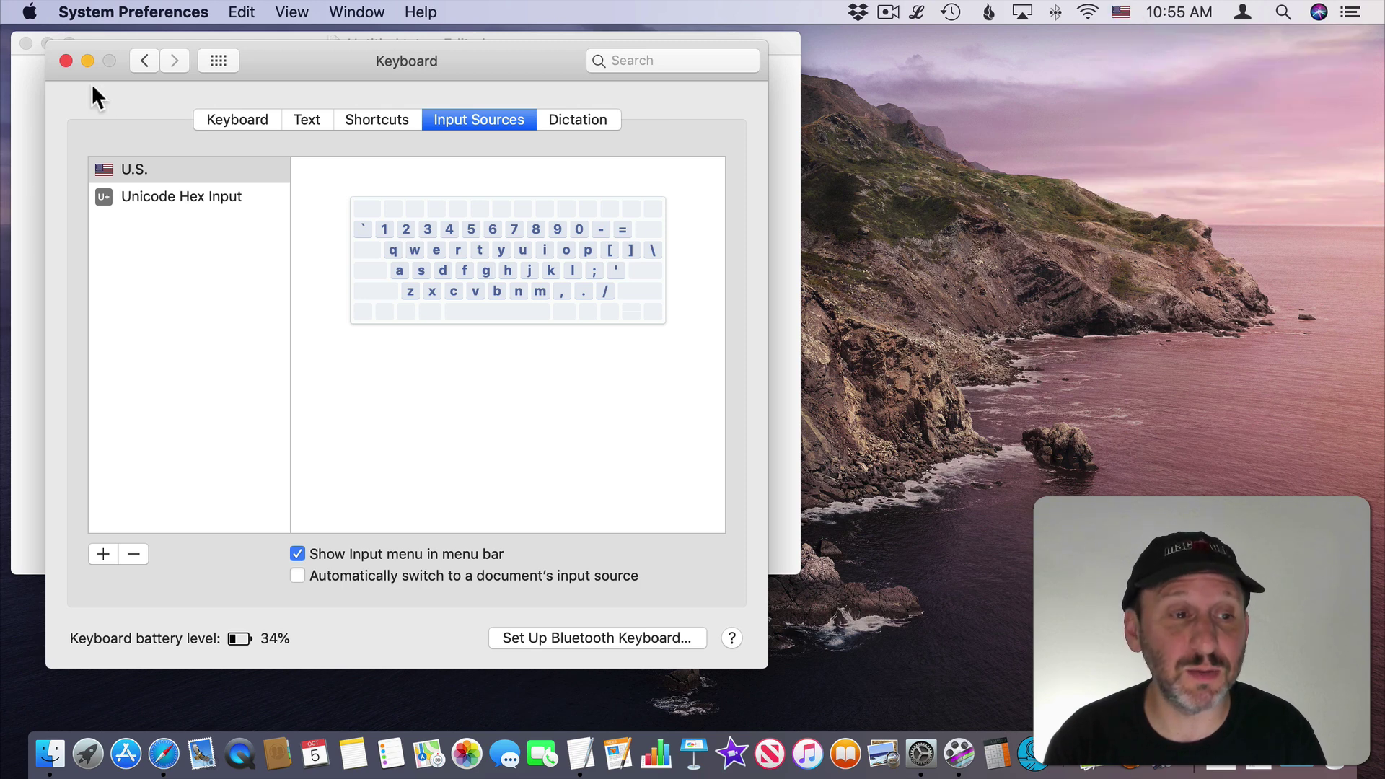
Quit System Preferences and switch TextEdit's input source to Unicode Hex Input
key("super+q")
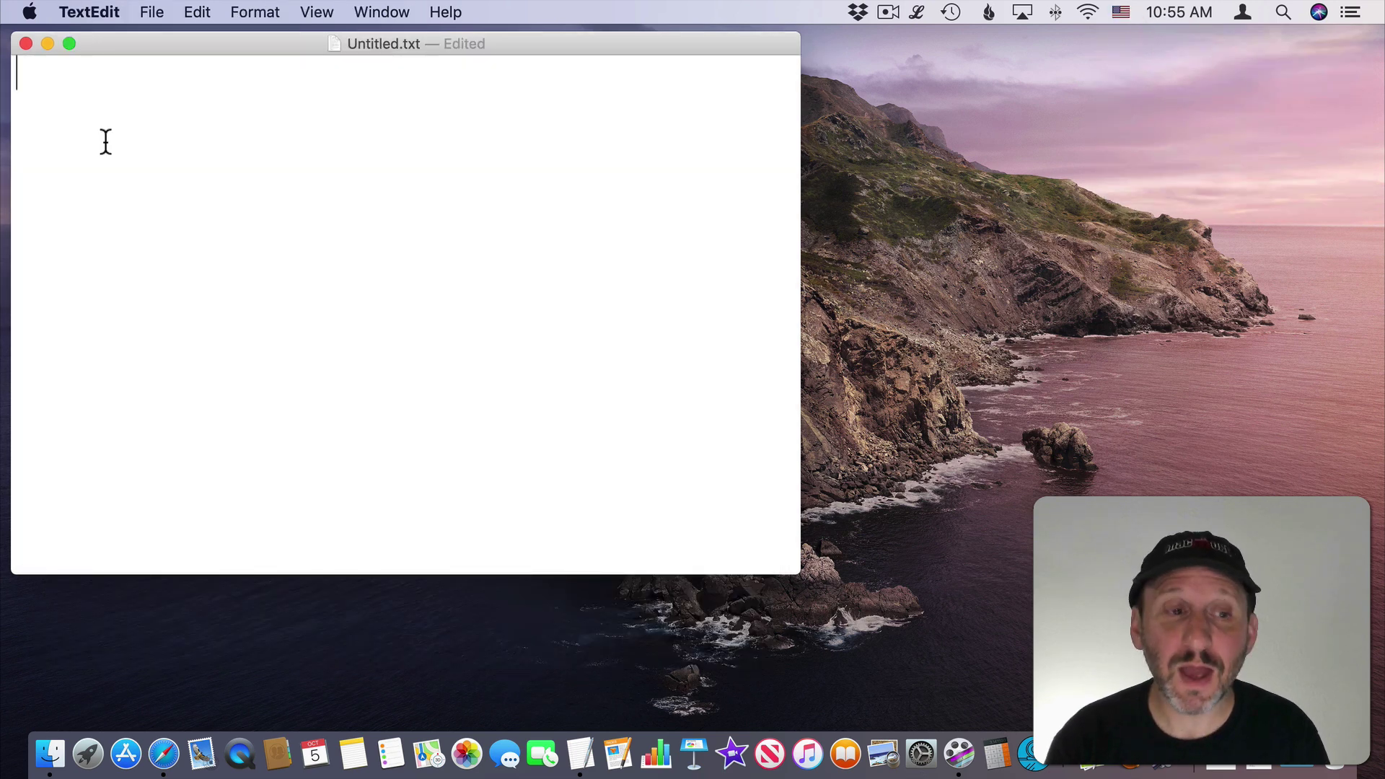
left_click(1118, 16)
left_click(1130, 57)
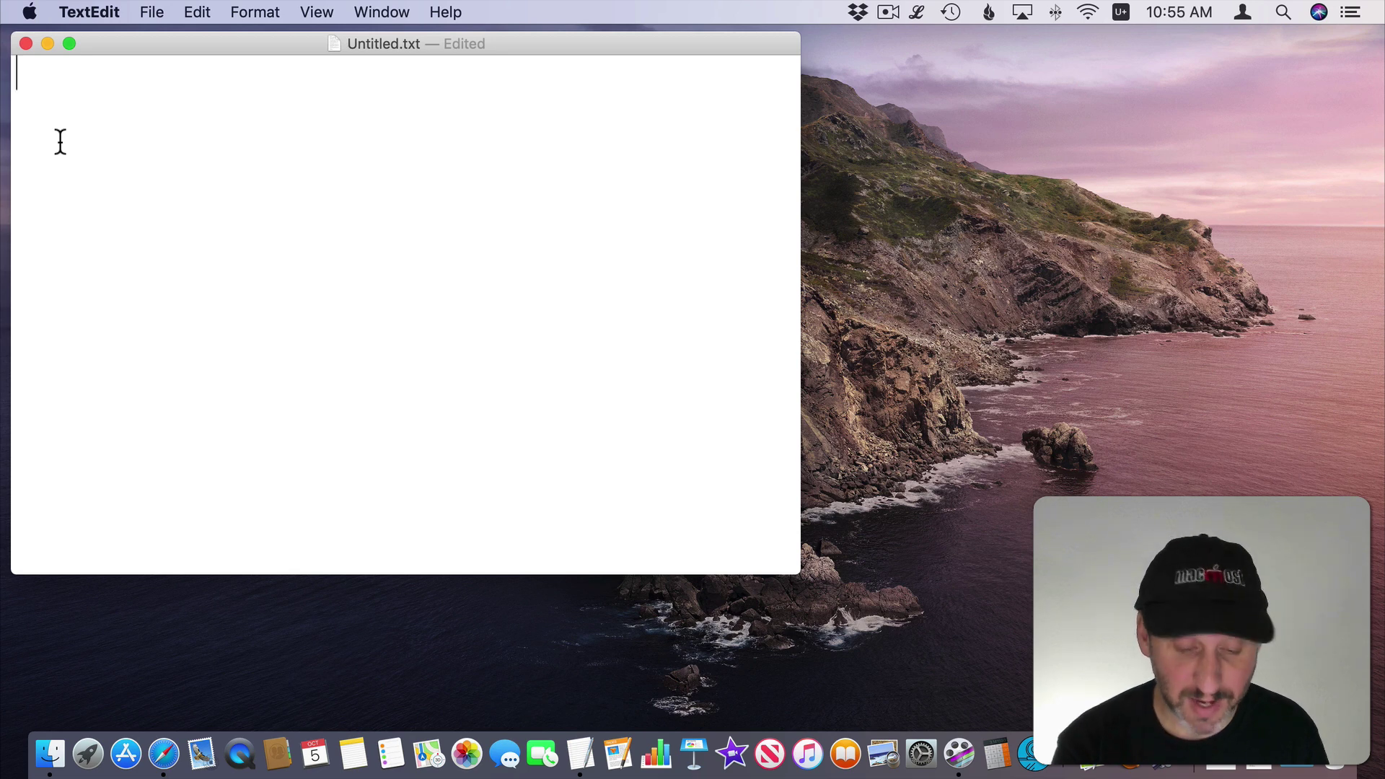
Type 'Hello world.' and insert ≈ by Option-typing its hex code 2248
type("Hello  world.")
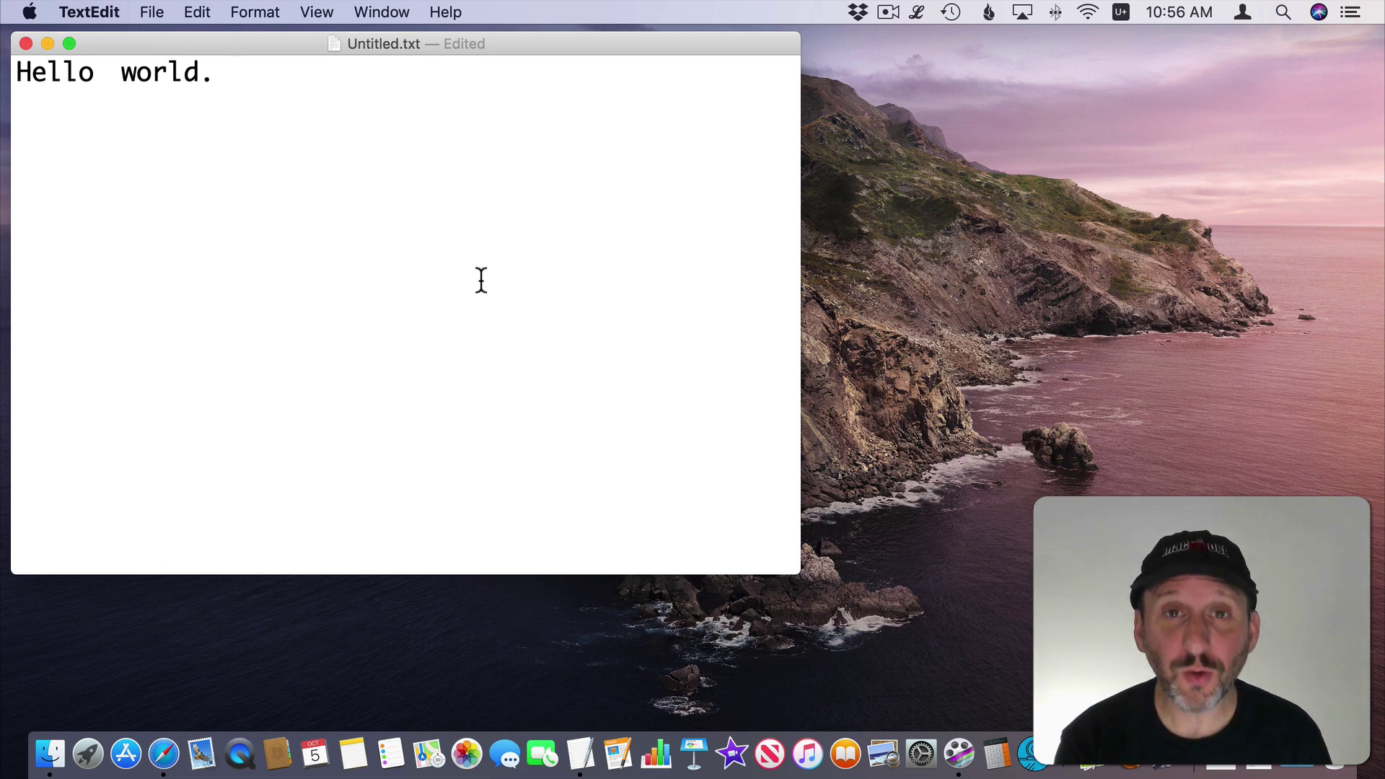
key("alt")
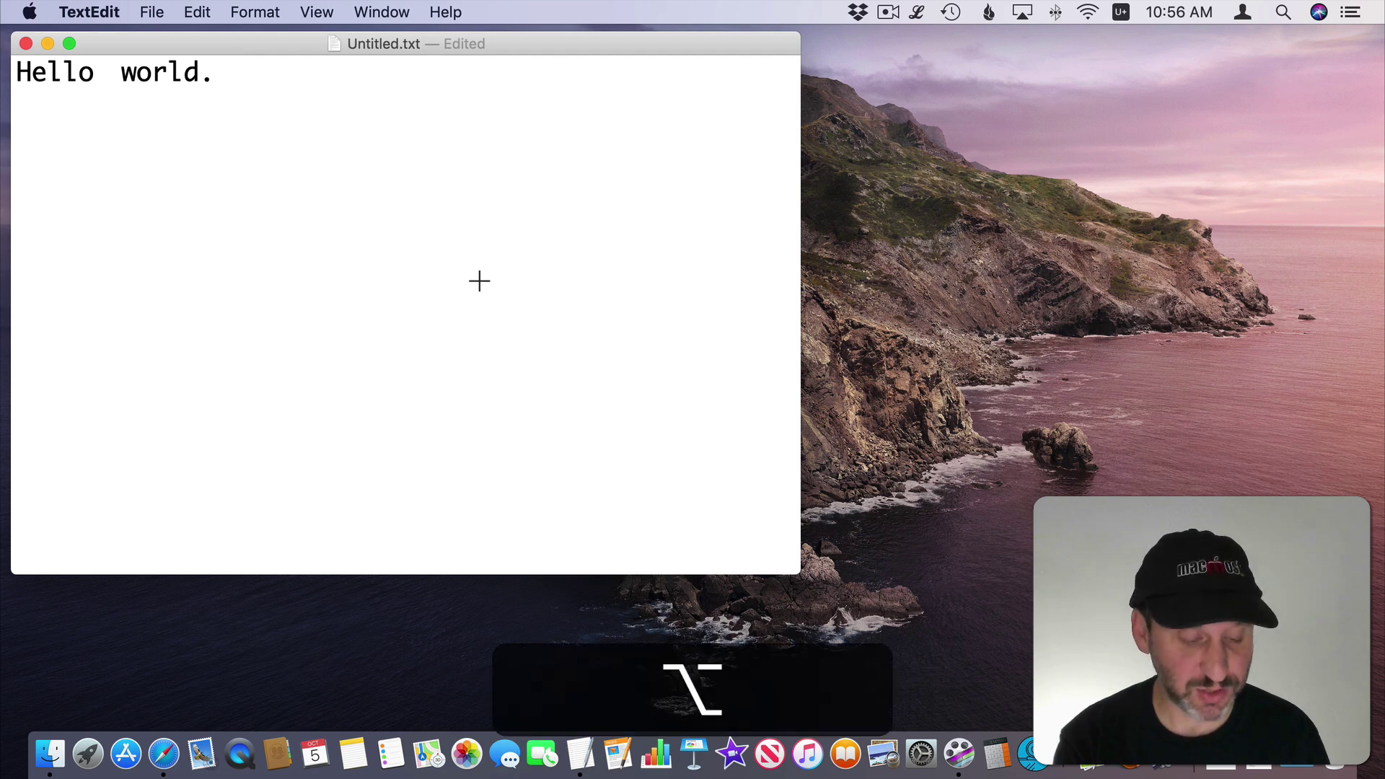
key("alt+2")
key("alt+4")
key("alt+8")
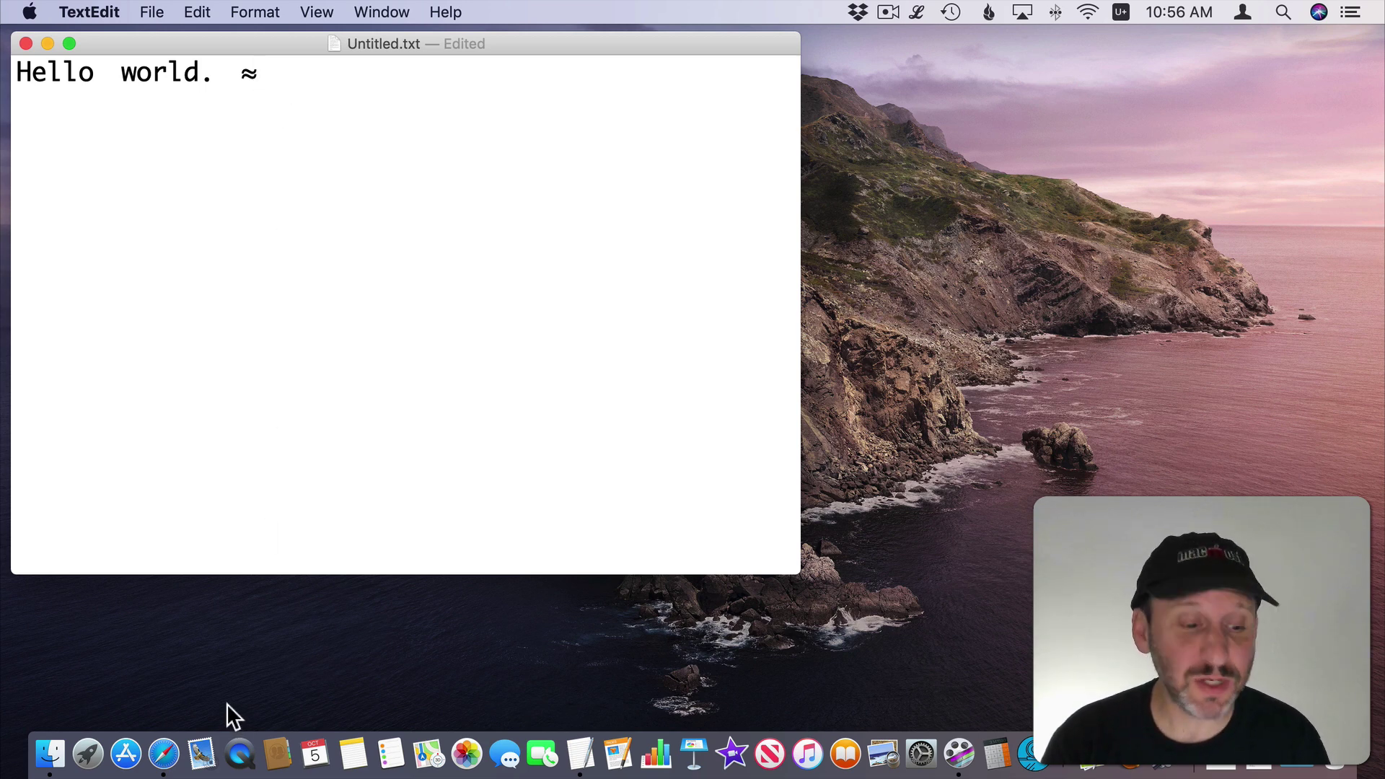
In Safari's Wikipedia List of Unicode characters, highlight the 137,000 character count
left_click(164, 754)
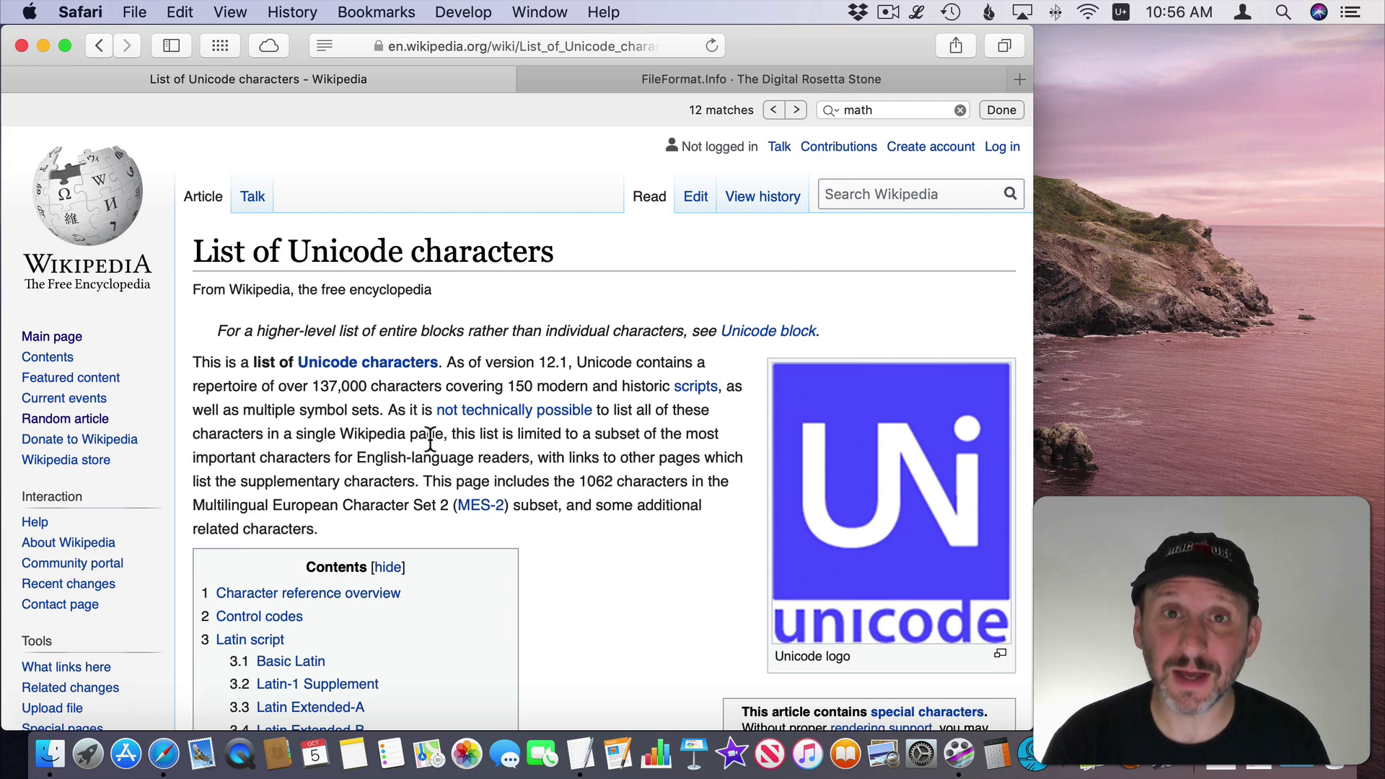
scroll(425, 426, "down", 2)
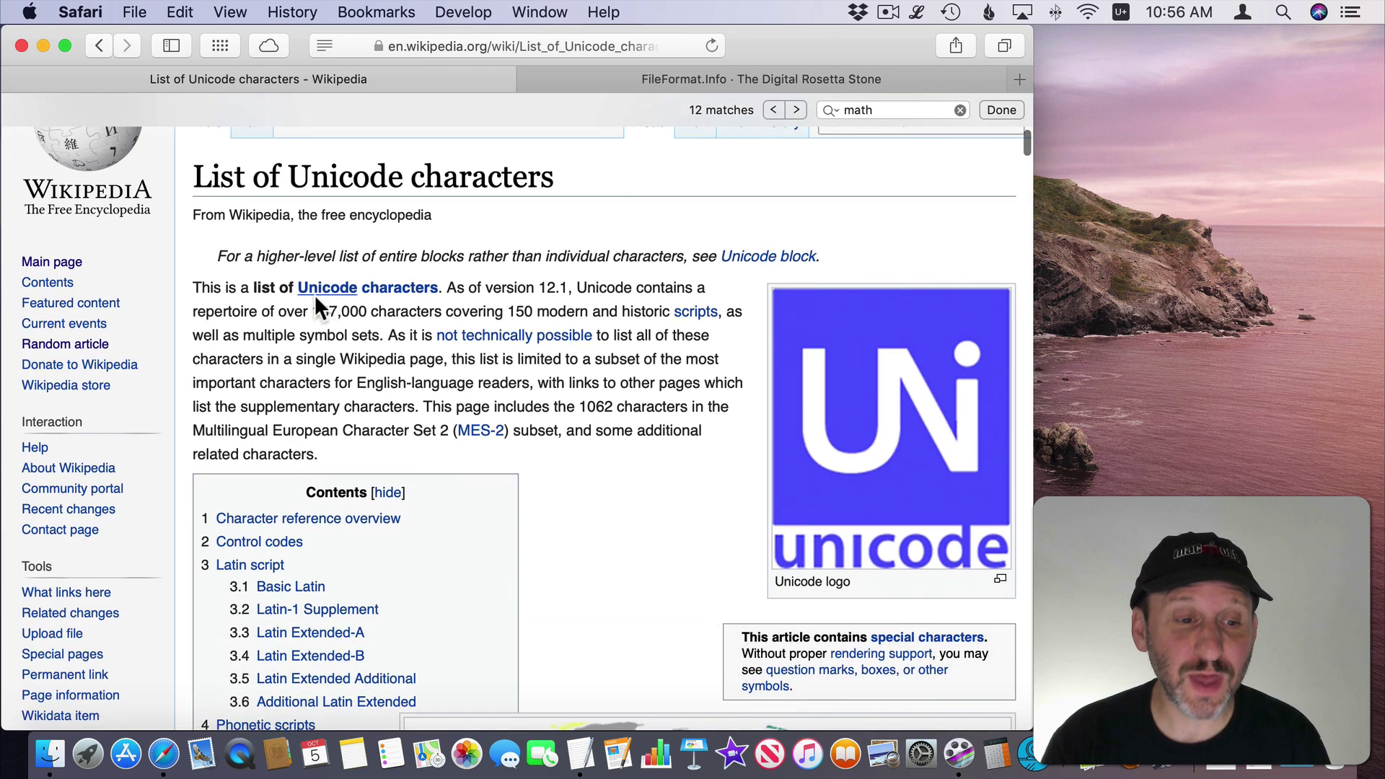
left_click_drag(316, 310, 370, 311)
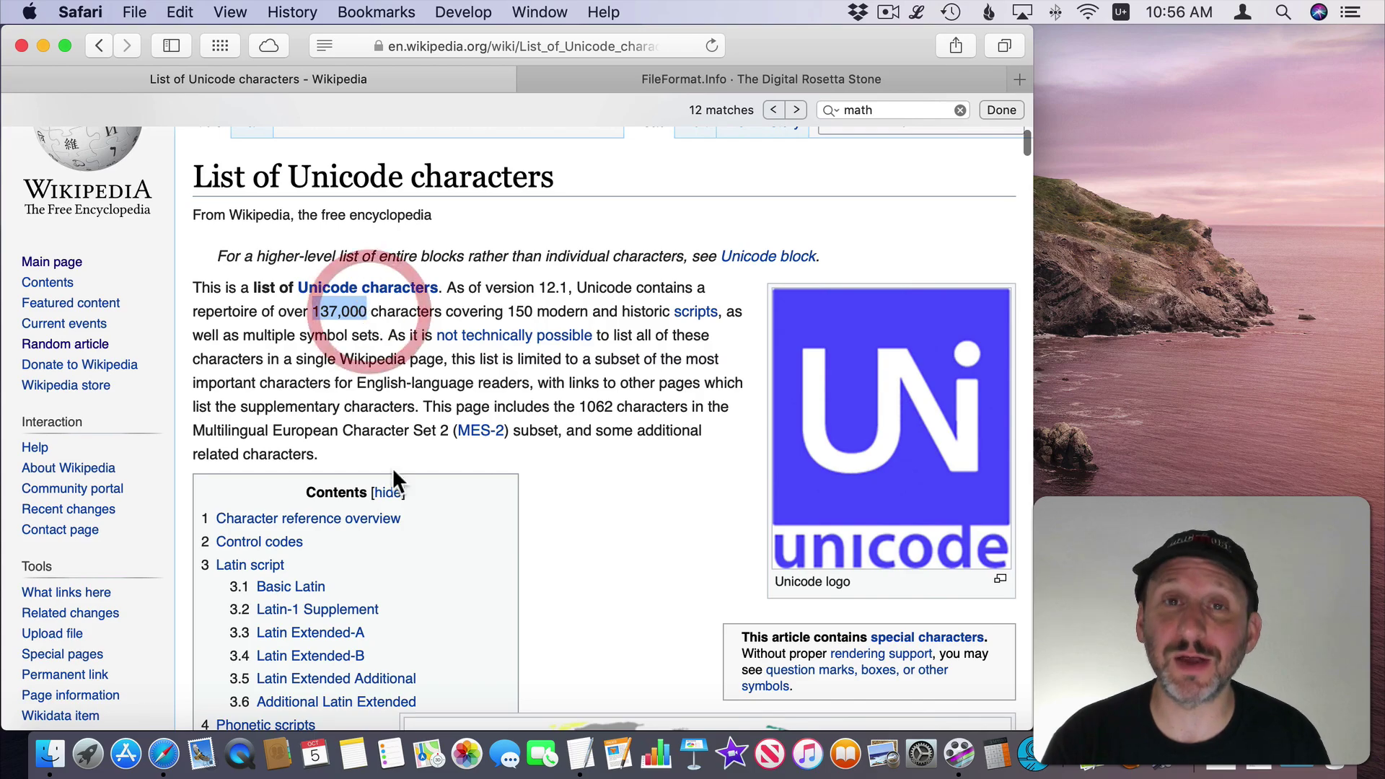
Scroll to the Miscellaneous Technical table and preview U+2318 Place of Interest Sign ⌘
scroll(394, 482, "down", 20)
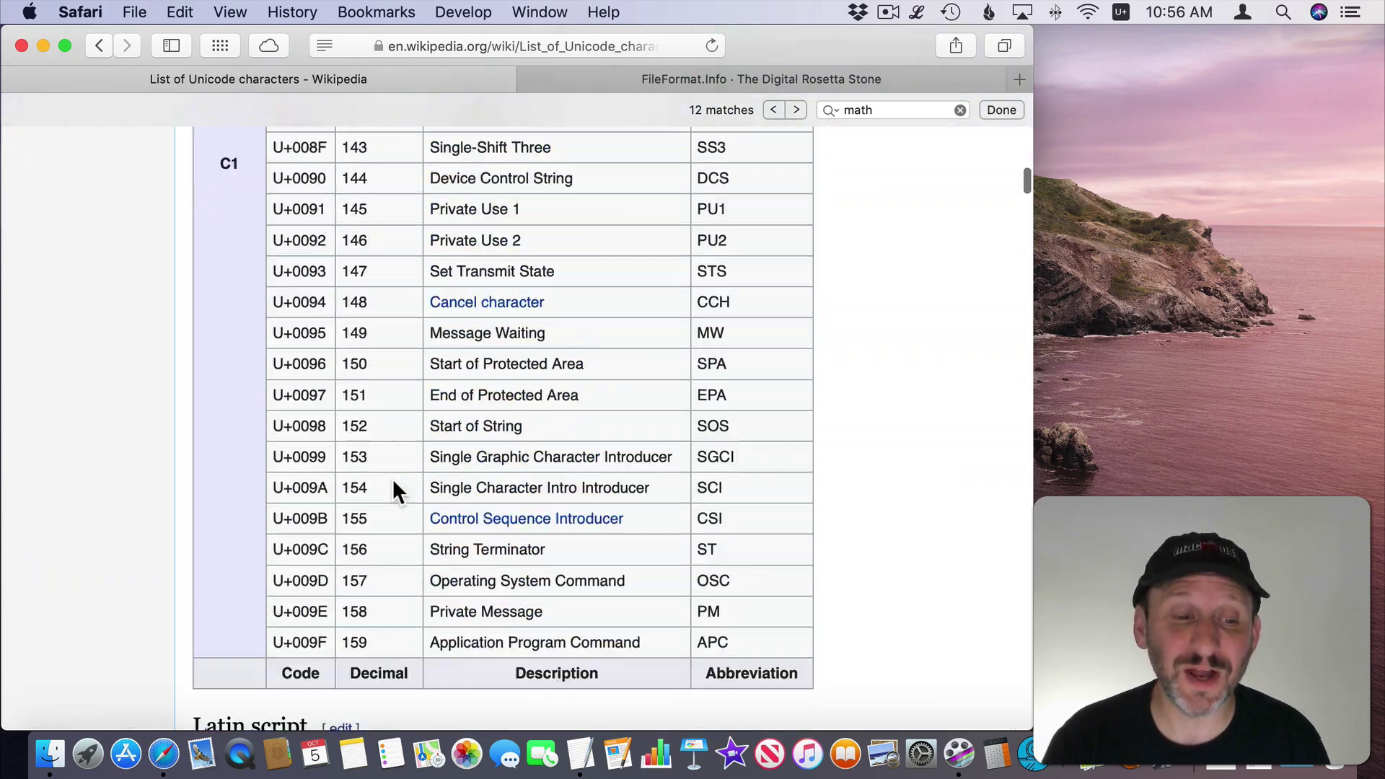
scroll(392, 478, "down", 20)
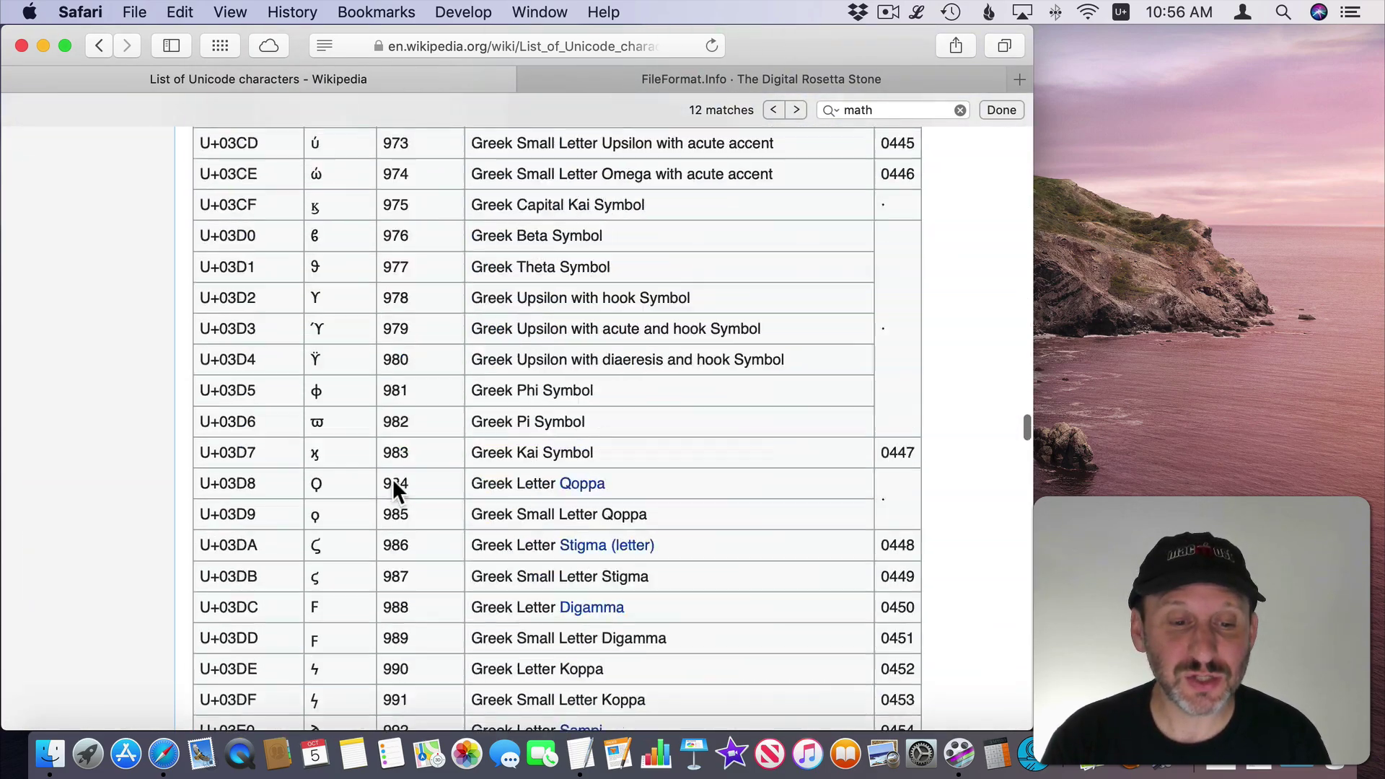
scroll(393, 480, "down", 20)
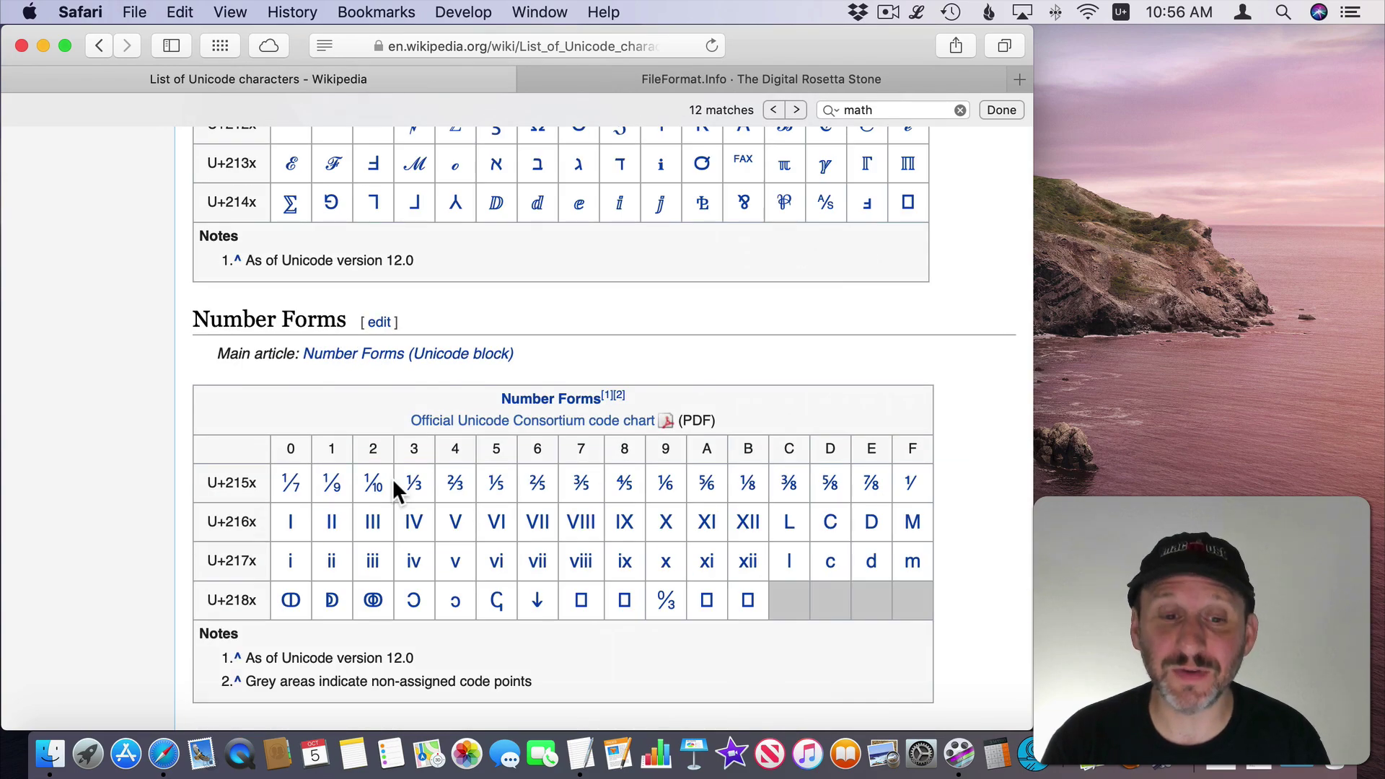
scroll(392, 478, "up", 5)
scroll(392, 479, "down", 15)
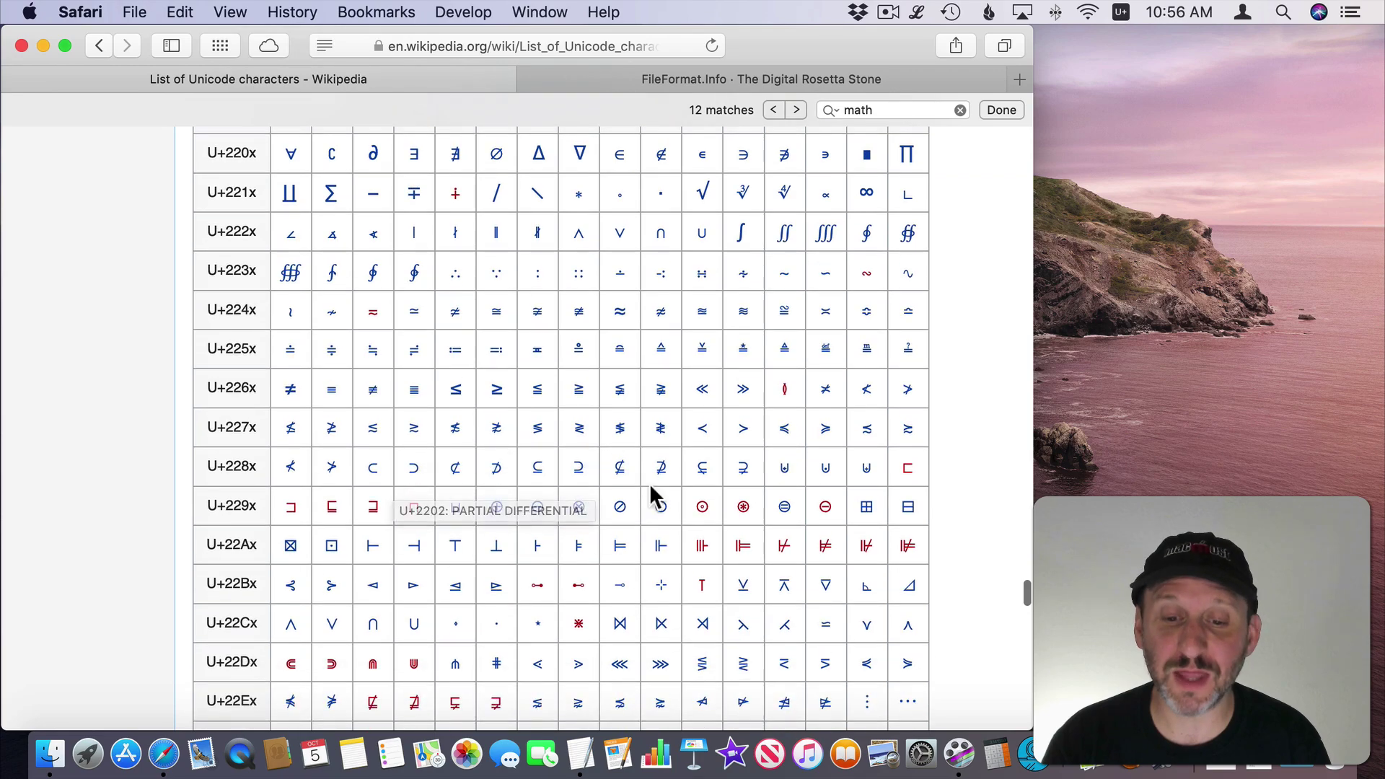
scroll(639, 497, "down", 20)
scroll(640, 500, "down", 10)
scroll(641, 500, "up", 11)
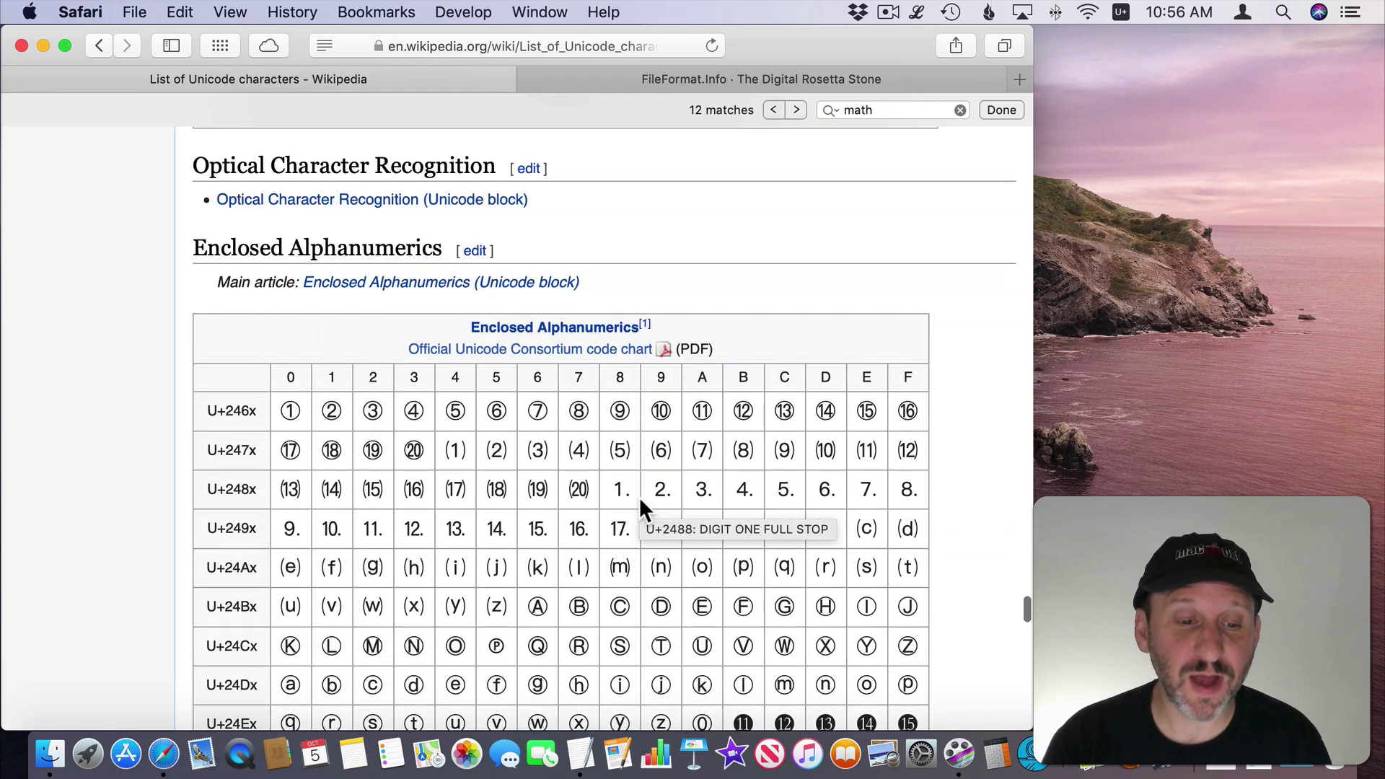
scroll(640, 500, "up", 10)
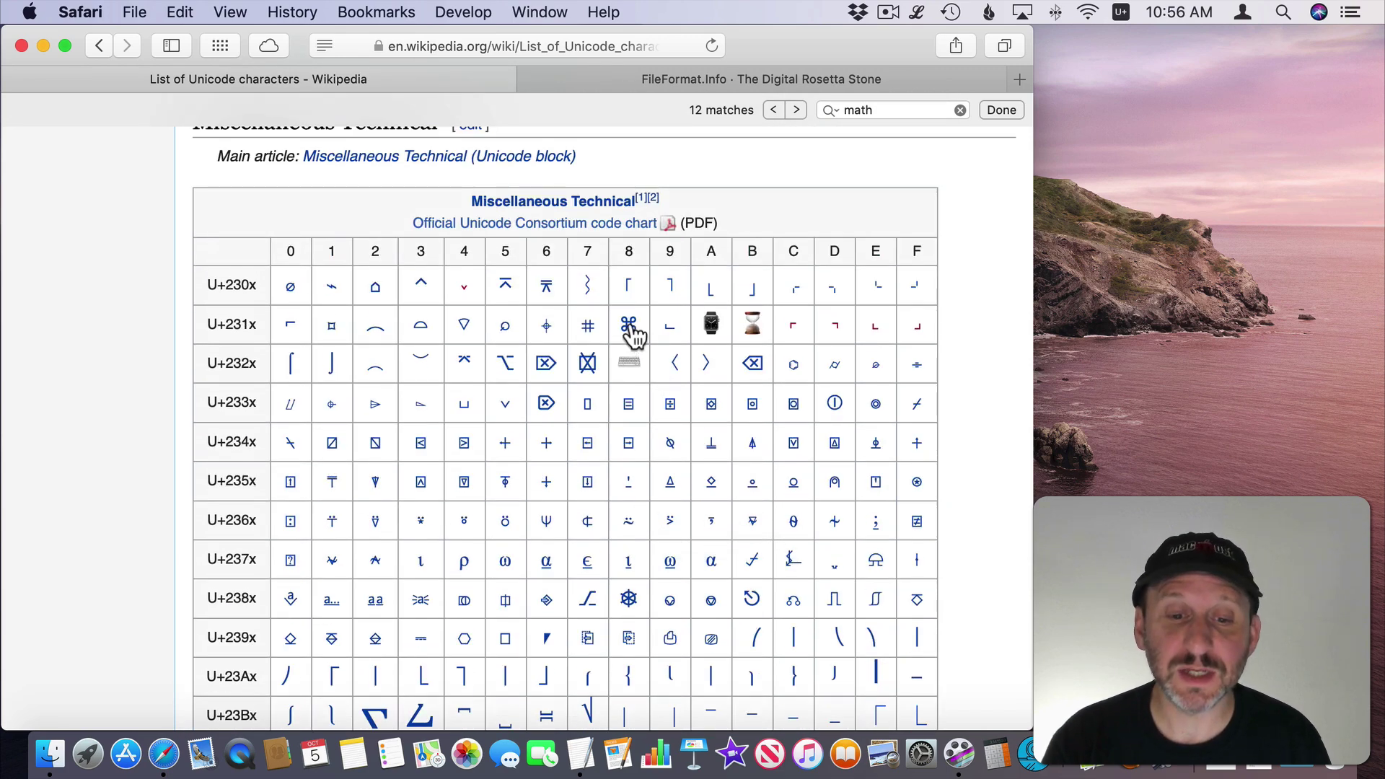
mouse_move(632, 334)
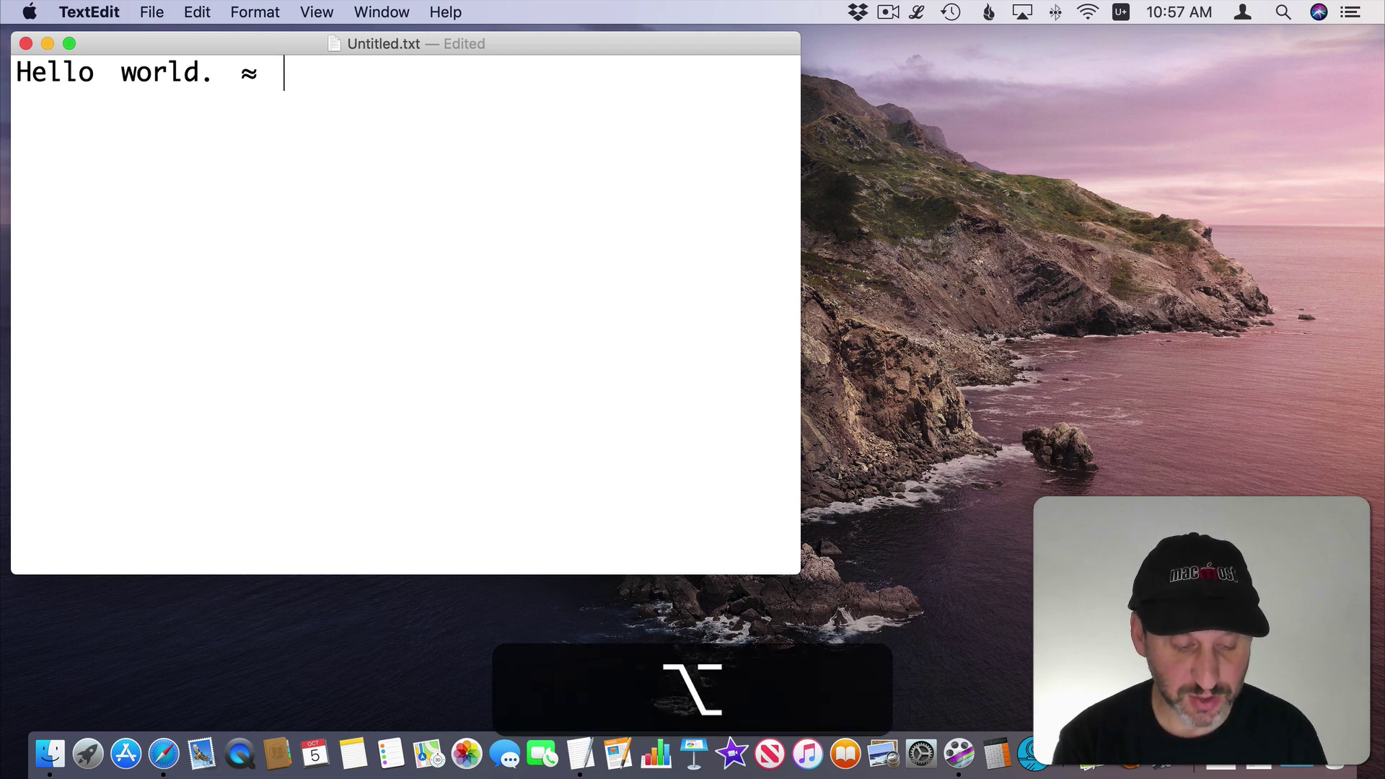
Insert the ⌘ sign (code 2318) after the ≈ in the document
type("⌘")
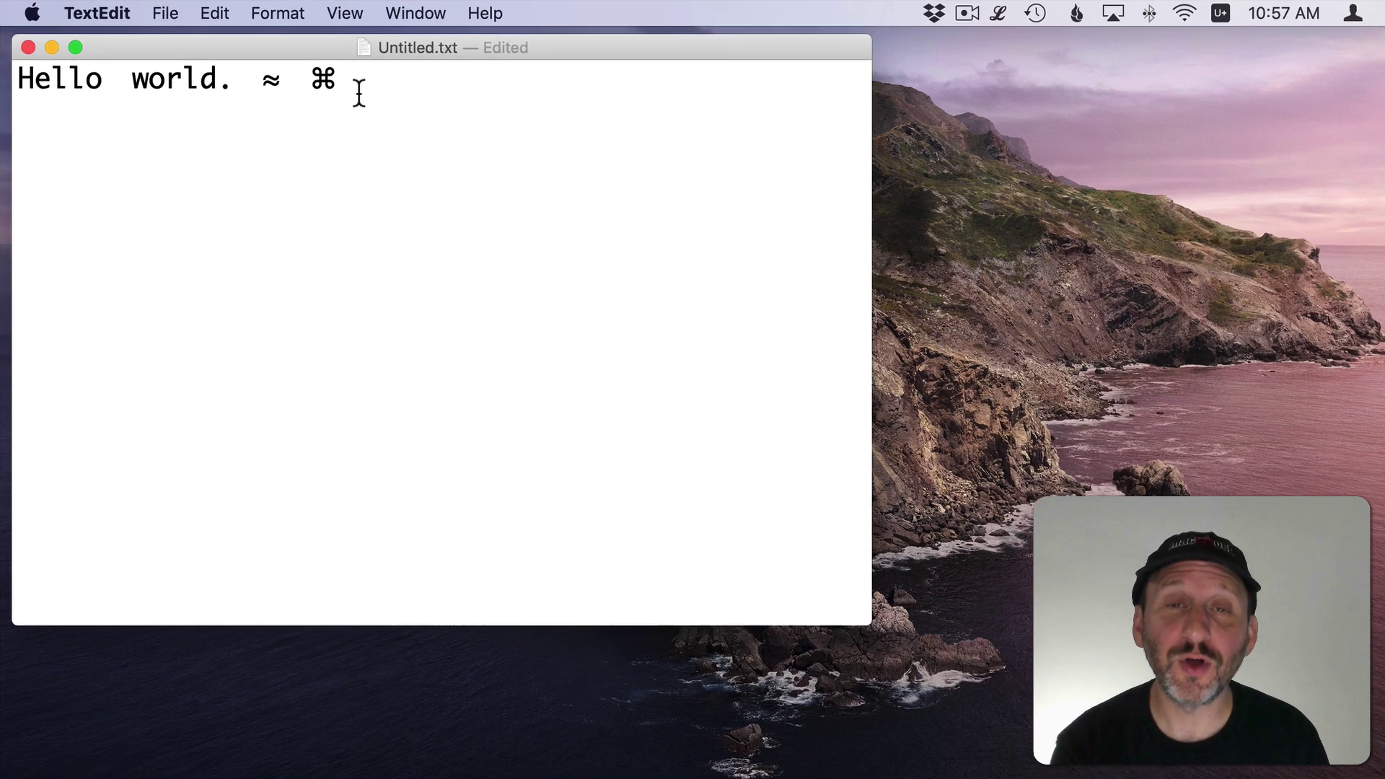
Expand to the full Character Viewer and add the Unicode code table to its category list
key("ctrl+super+space")
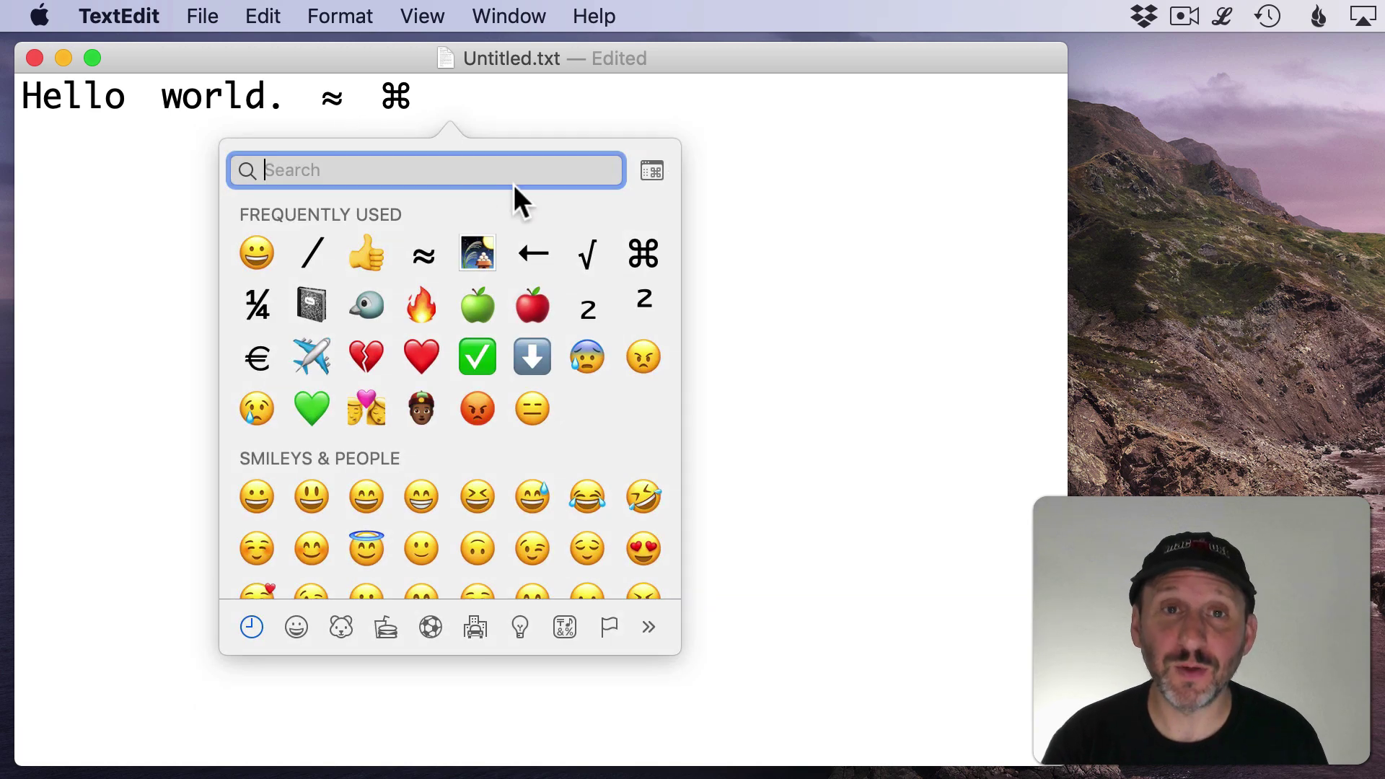
left_click(654, 171)
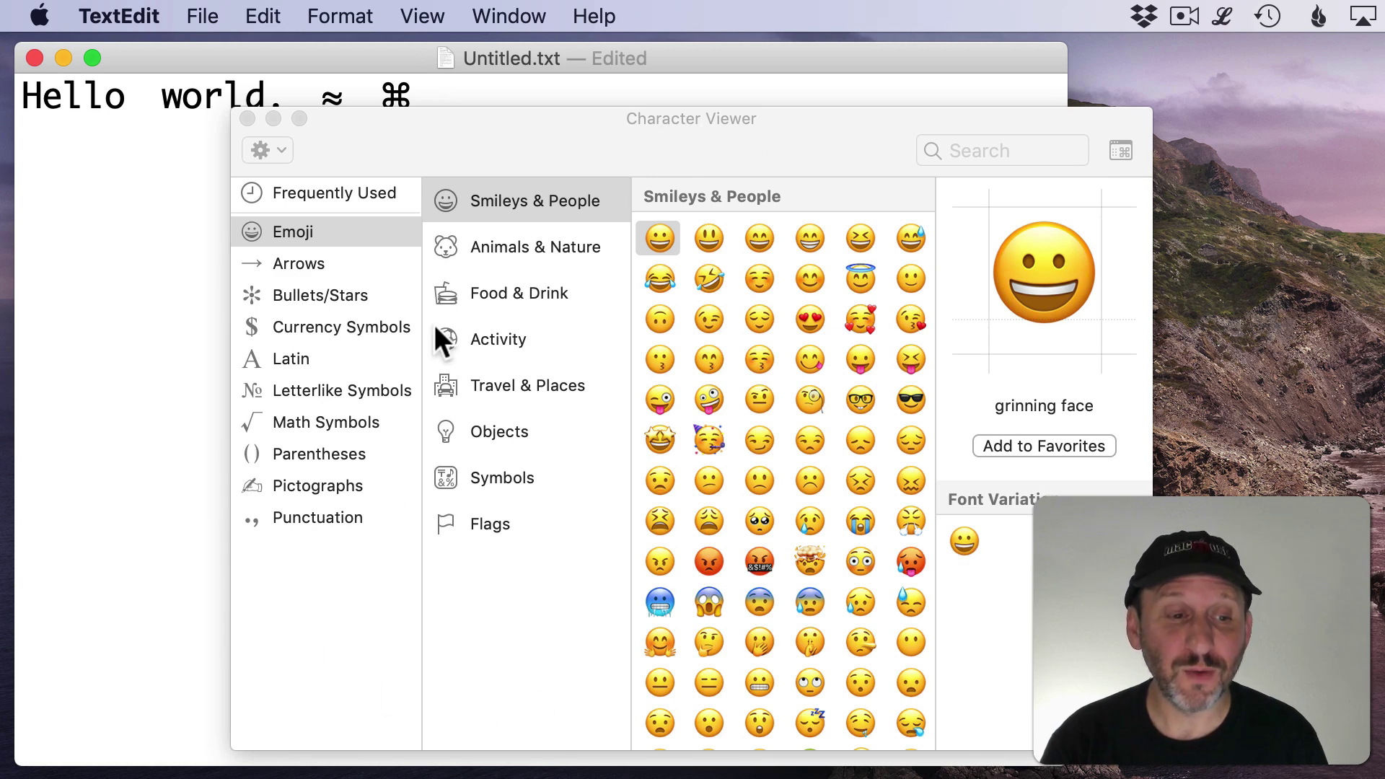
left_click(261, 149)
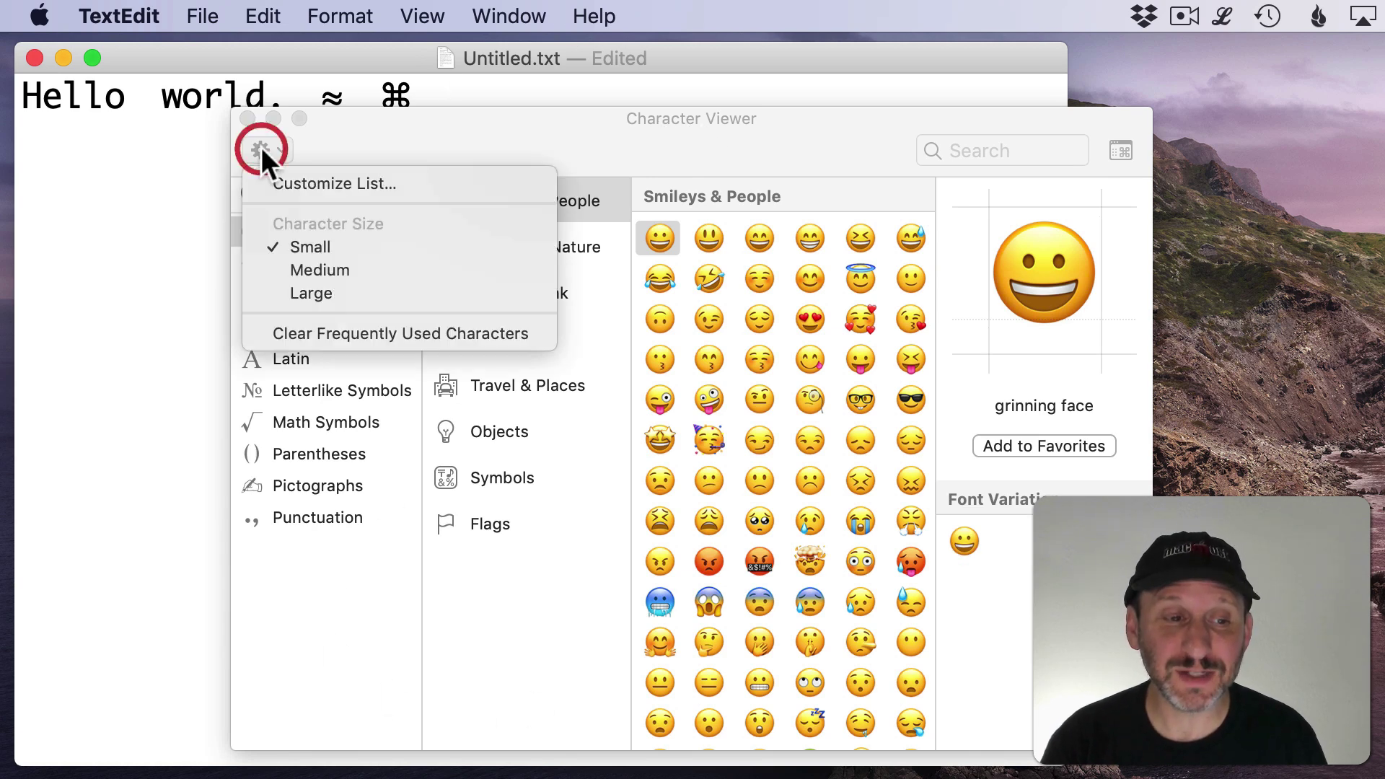
left_click(314, 185)
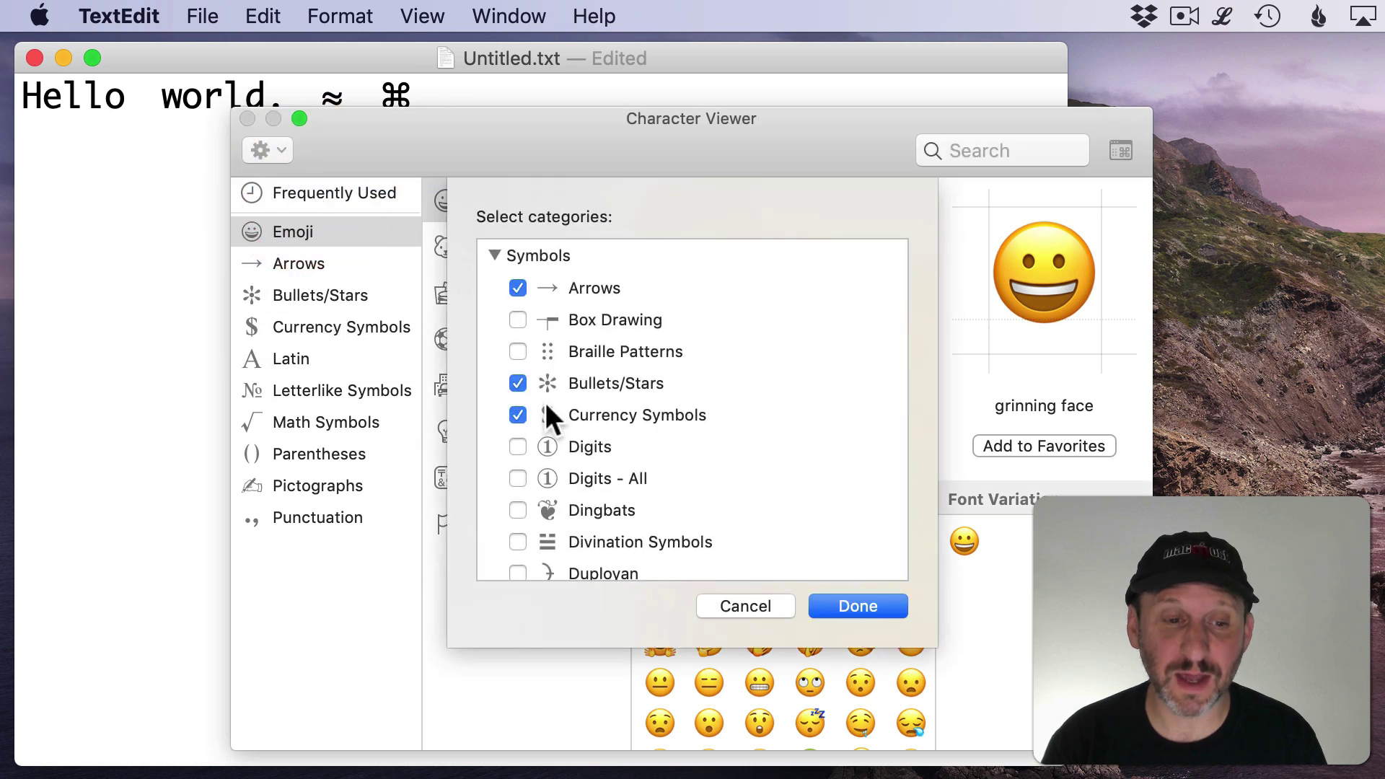
scroll(604, 479, "down", 10)
left_click(495, 552)
scroll(500, 457, "down", 5)
left_click(519, 325)
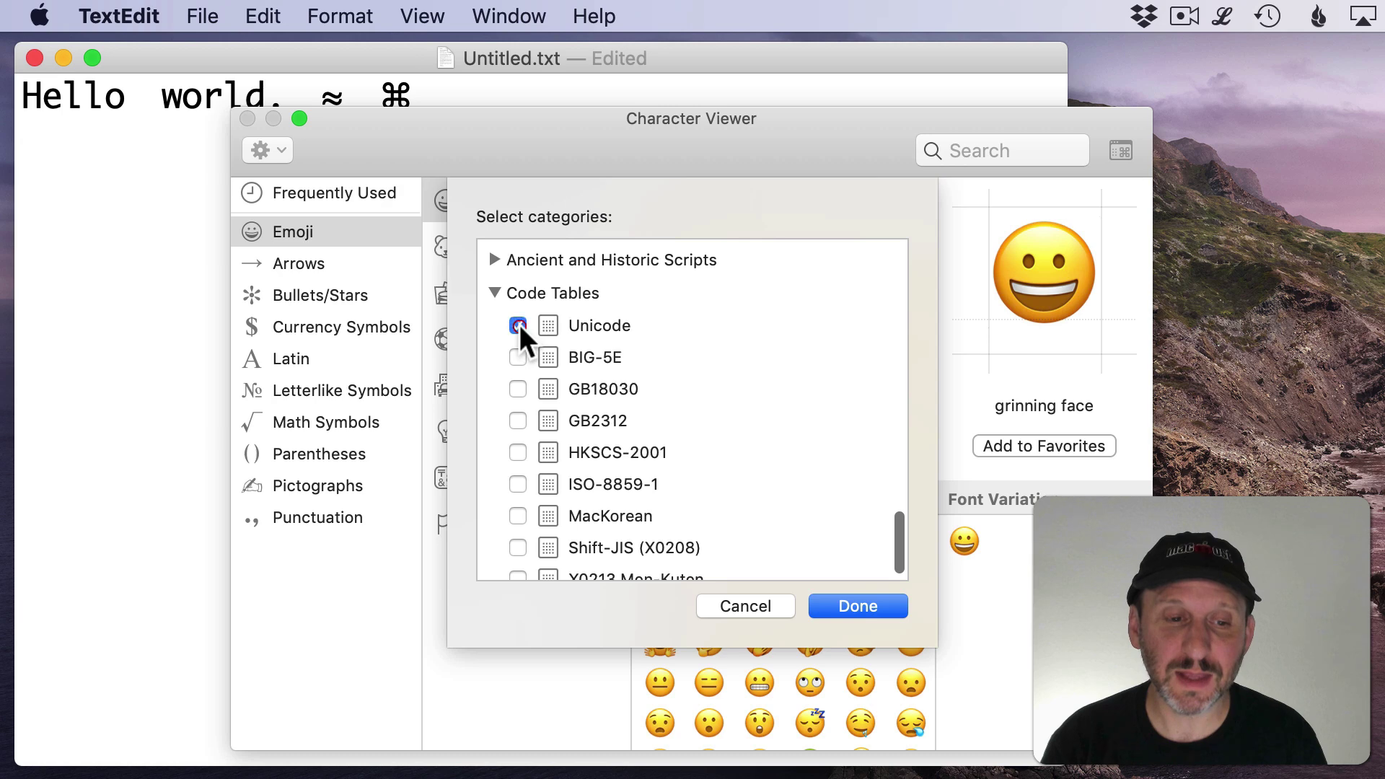
left_click(841, 606)
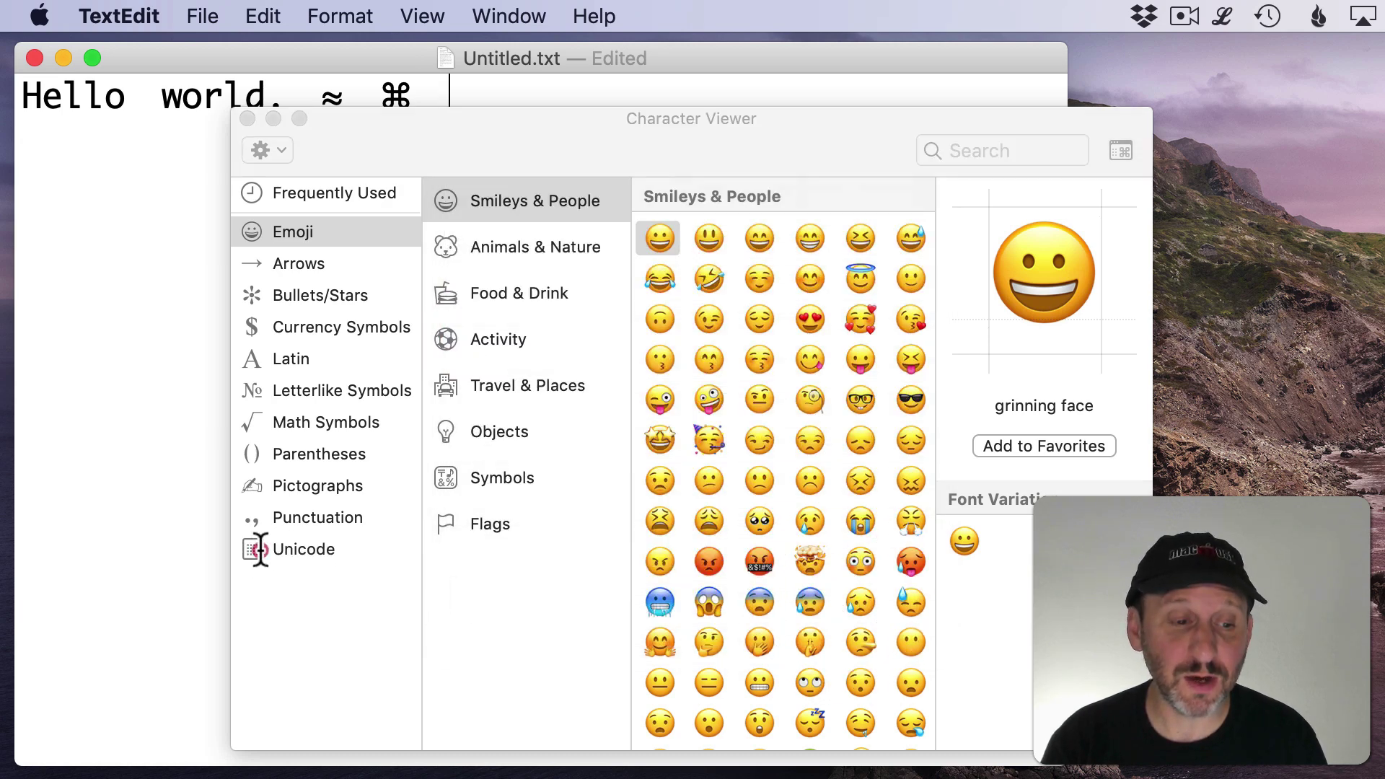
Show the Unicode block chart and scroll through it
left_click(261, 550)
scroll(469, 295, "down", 8)
scroll(473, 297, "down", 4)
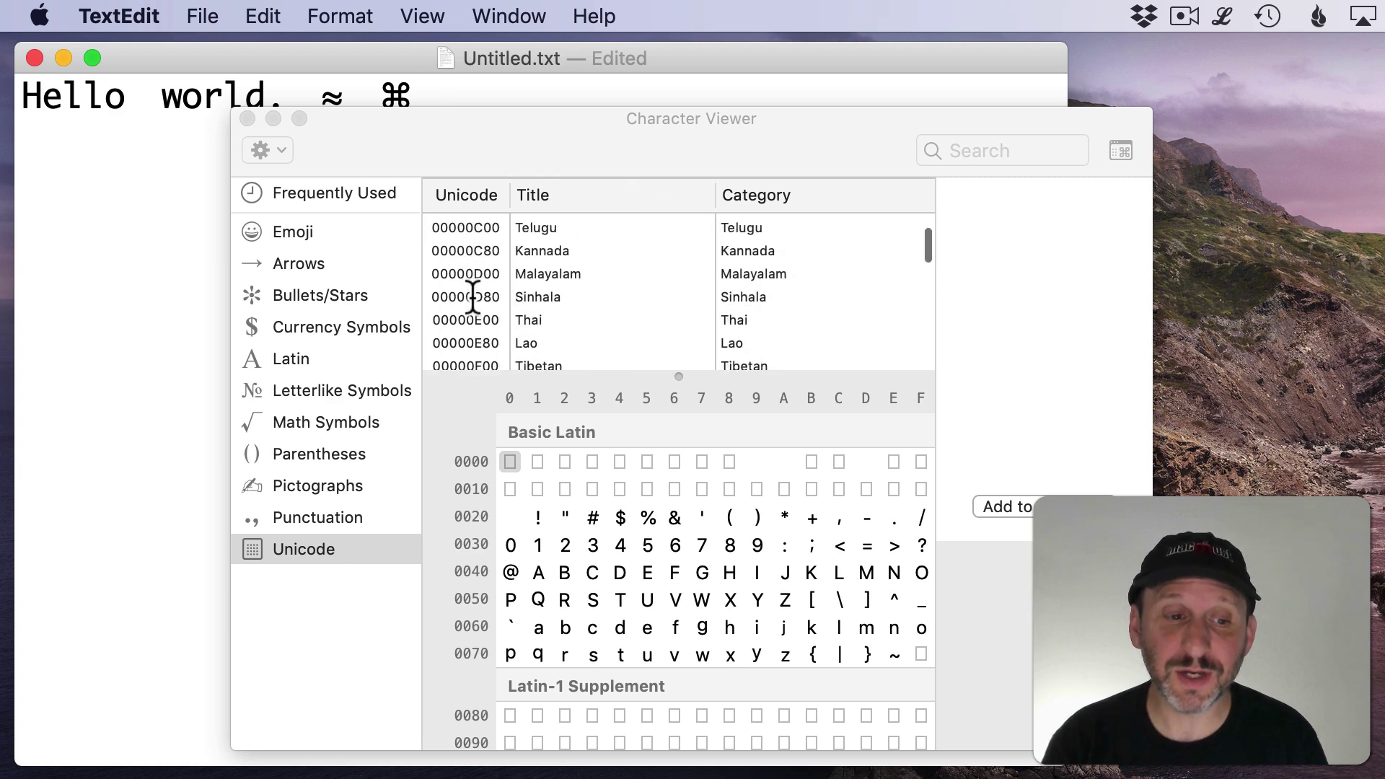
scroll(472, 298, "up", 10)
Search for clef characters, note the G clef's code U+1D11E, and close the viewer
left_click(991, 158)
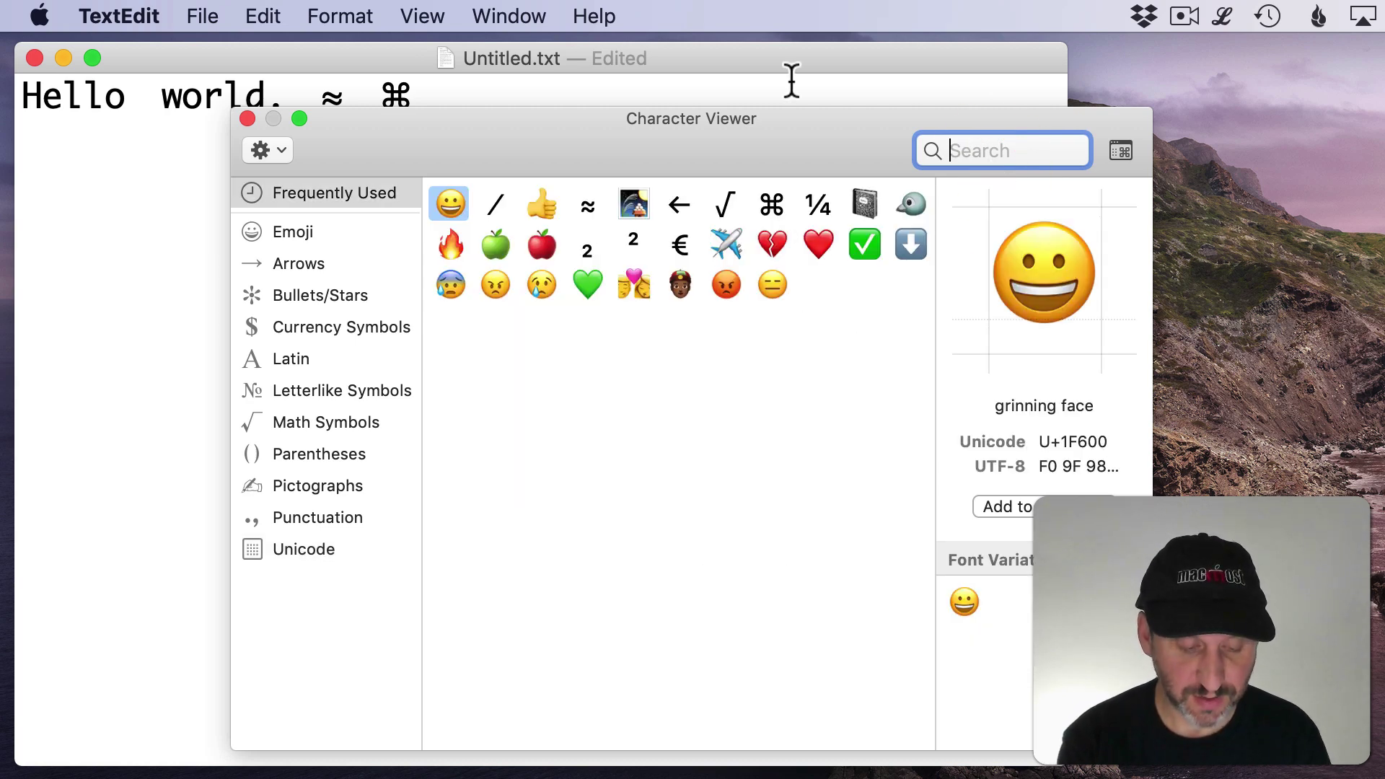
type("clef")
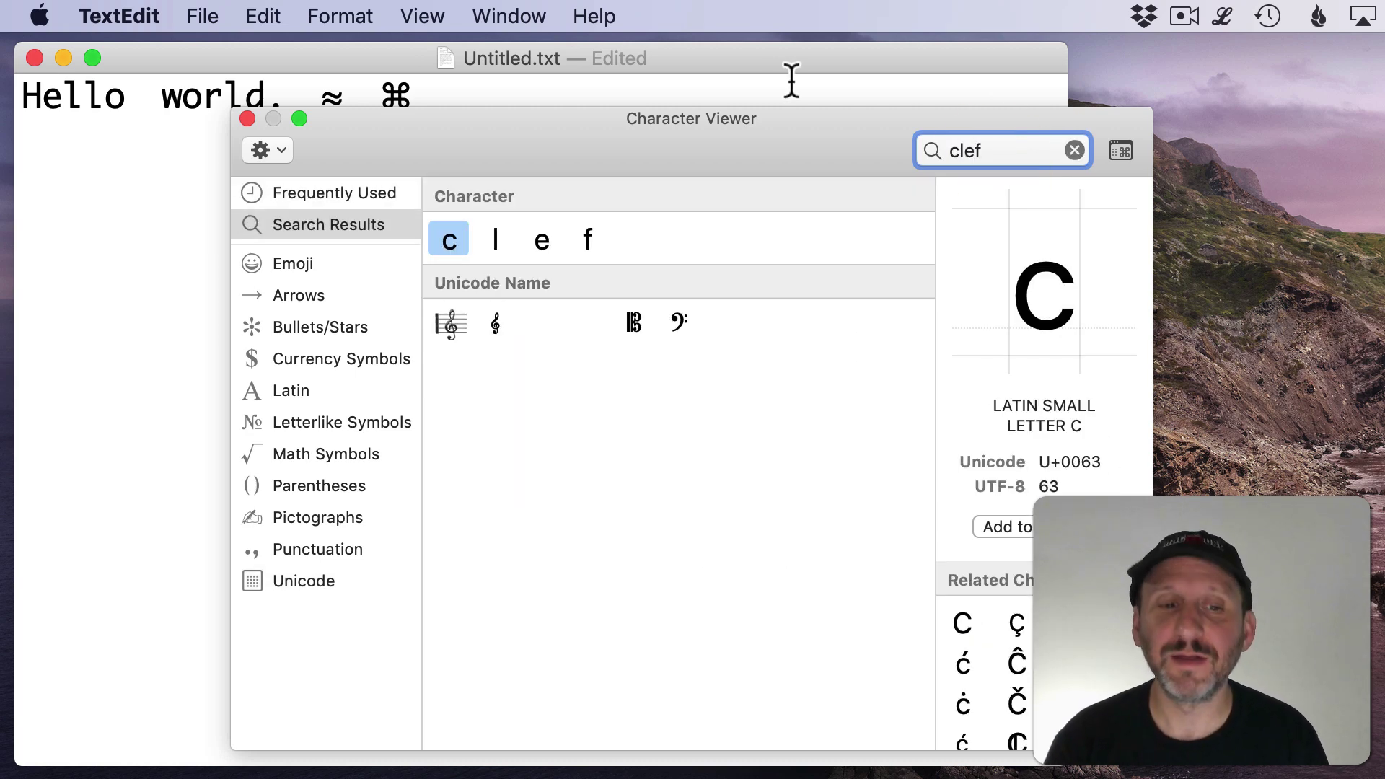
left_click(448, 329)
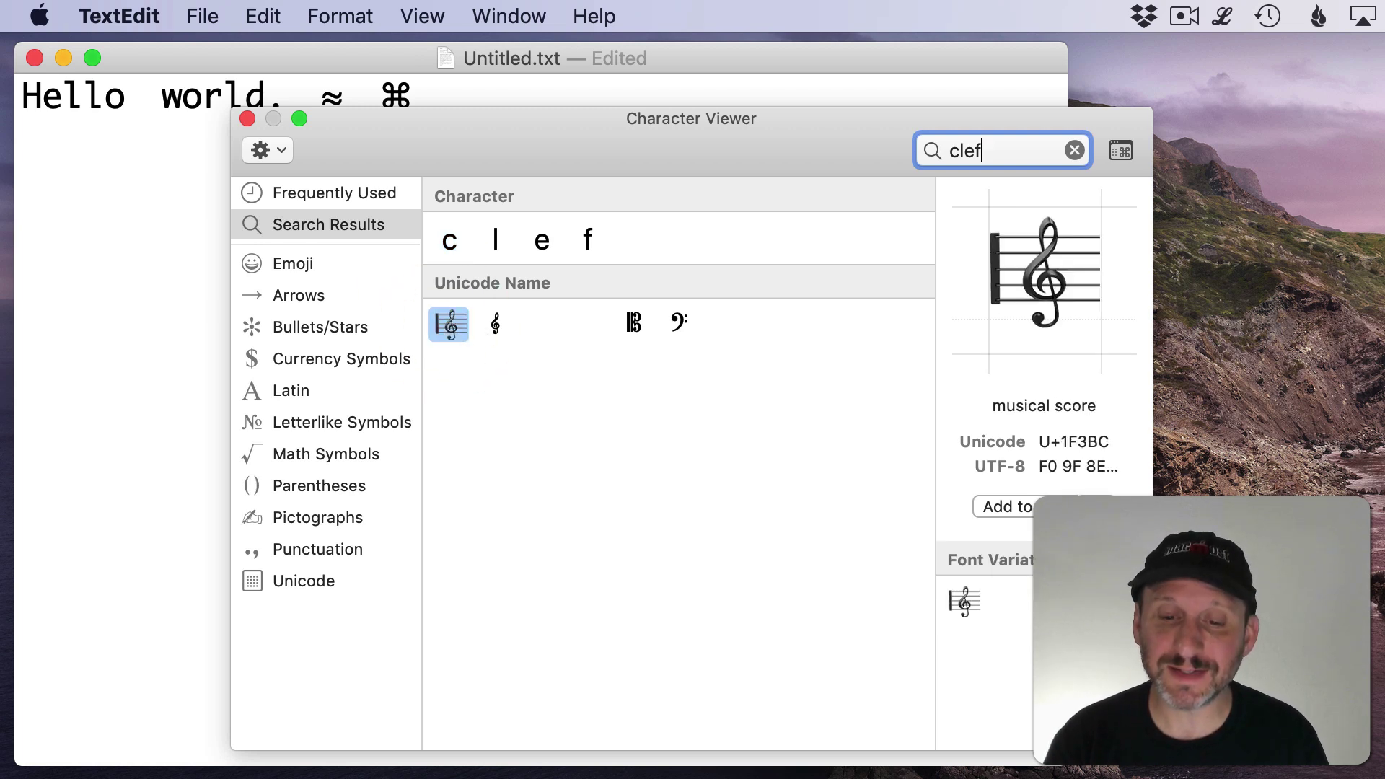
left_click(495, 318)
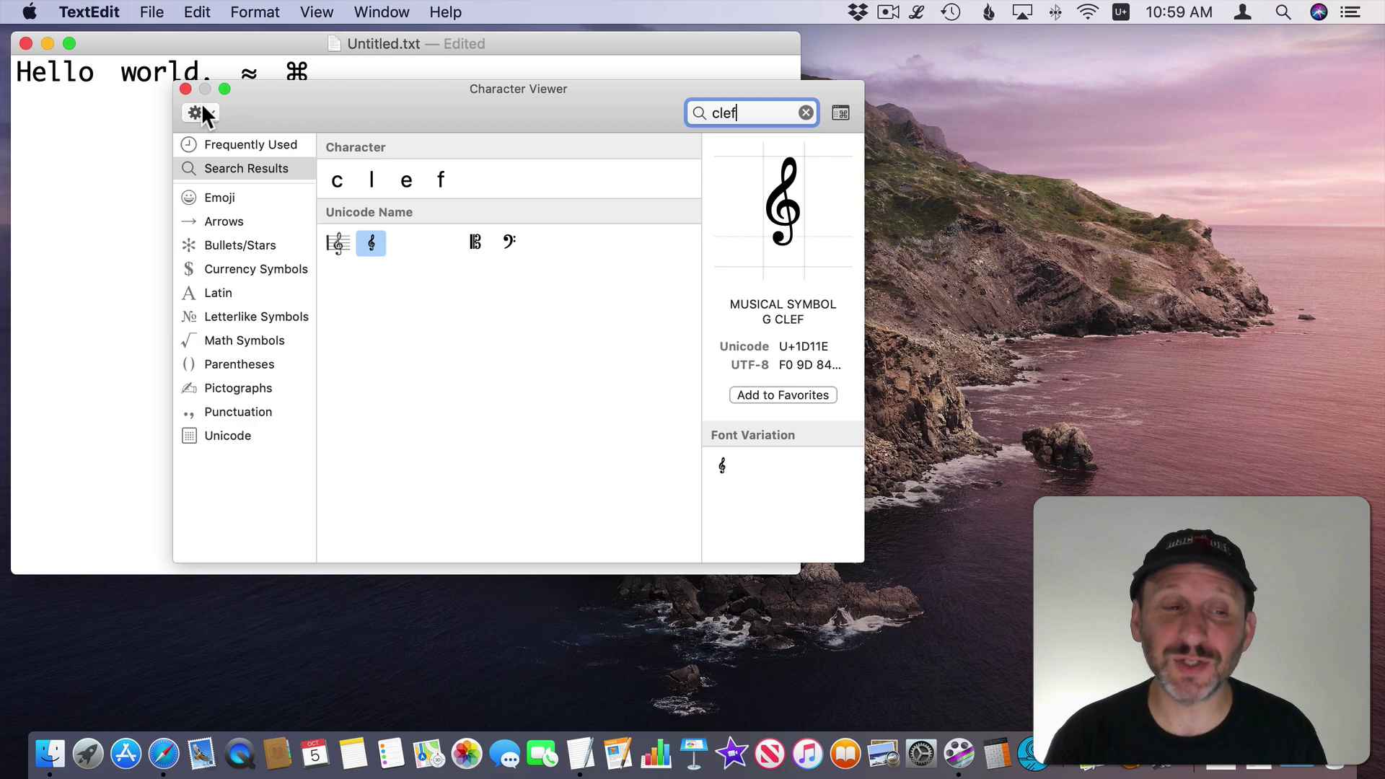
left_click(185, 89)
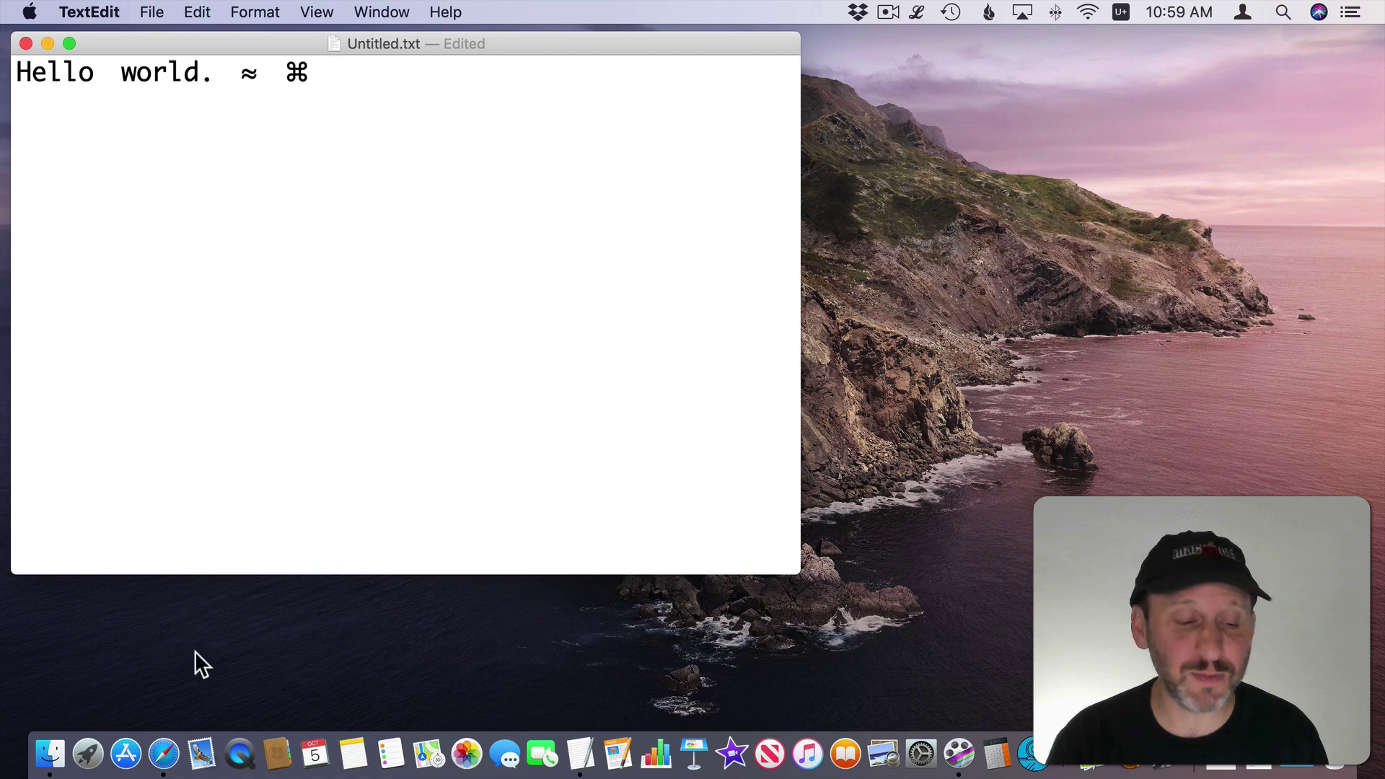
In Safari's FileFormat.Info tab, search for clef and open the MUSICAL SYMBOL G CLEF page
left_click(163, 753)
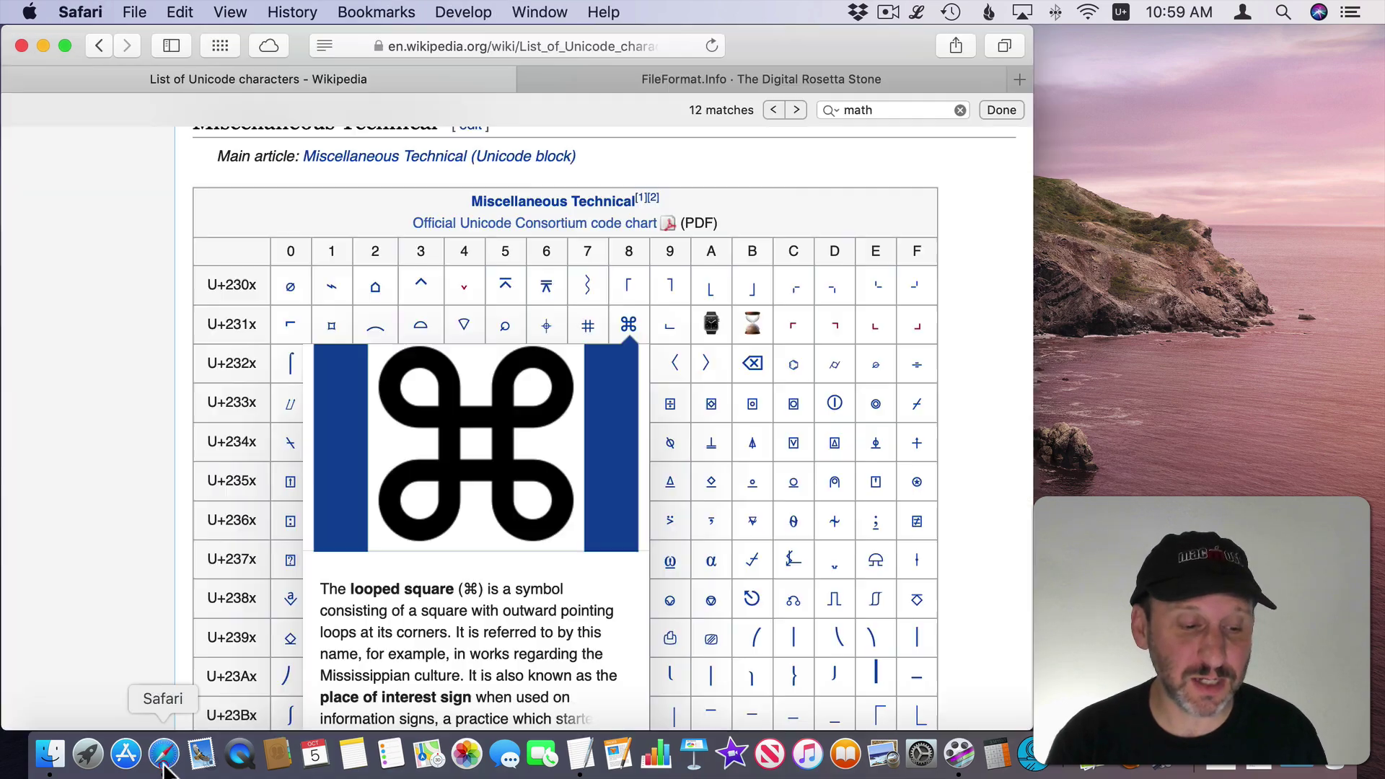
left_click(668, 78)
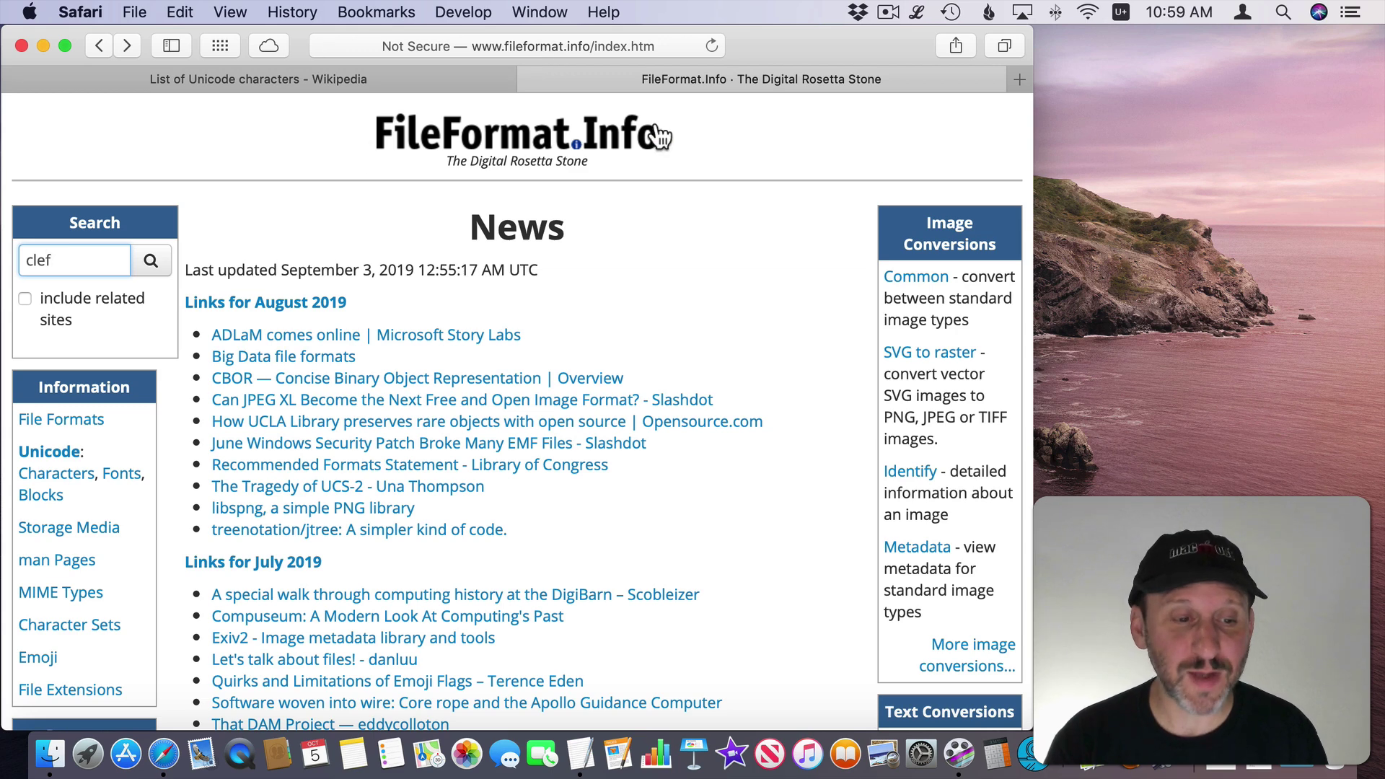
left_click(151, 260)
scroll(247, 440, "down", 15)
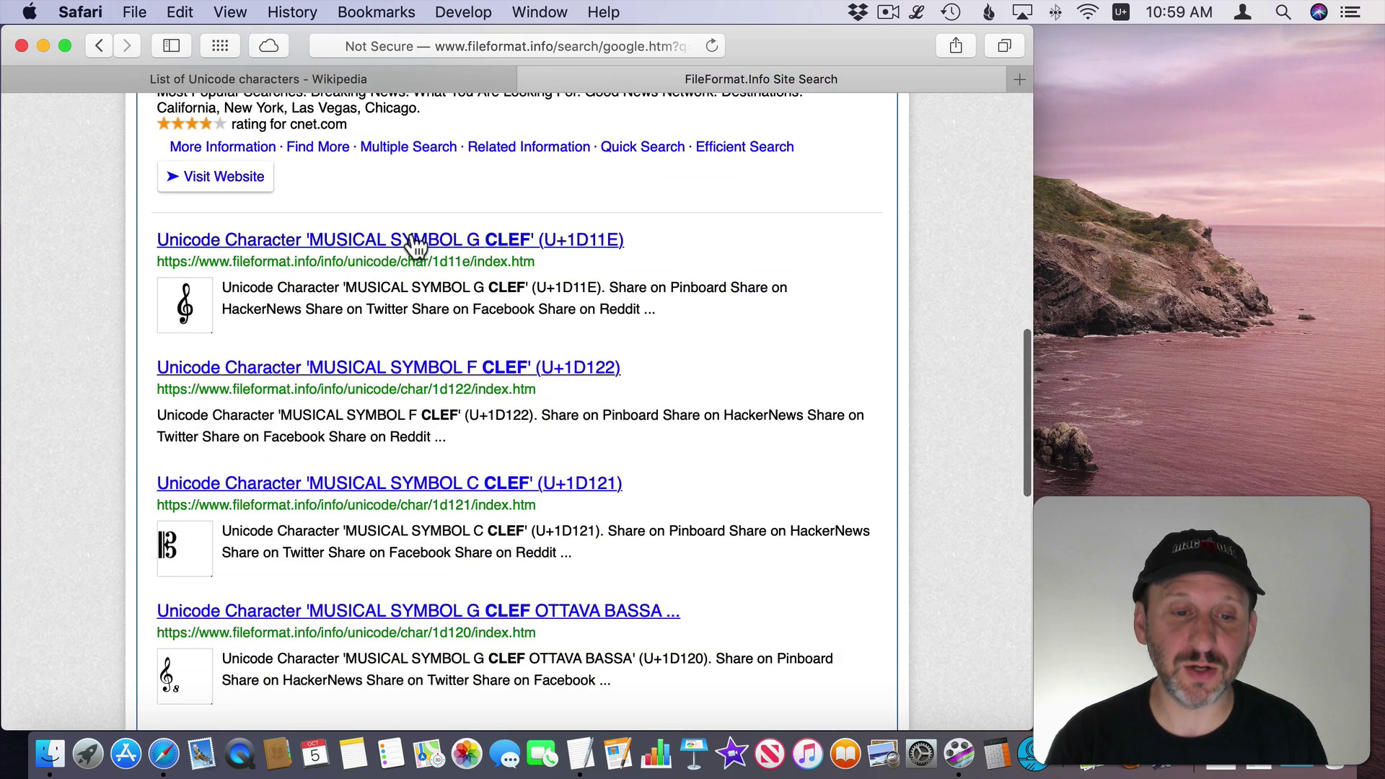
left_click(473, 239)
Highlight UTF-32 hex 1d11e and UTF-16 hex d834dd1e, then move the browser window right
scroll(281, 478, "down", 10)
scroll(279, 469, "down", 3)
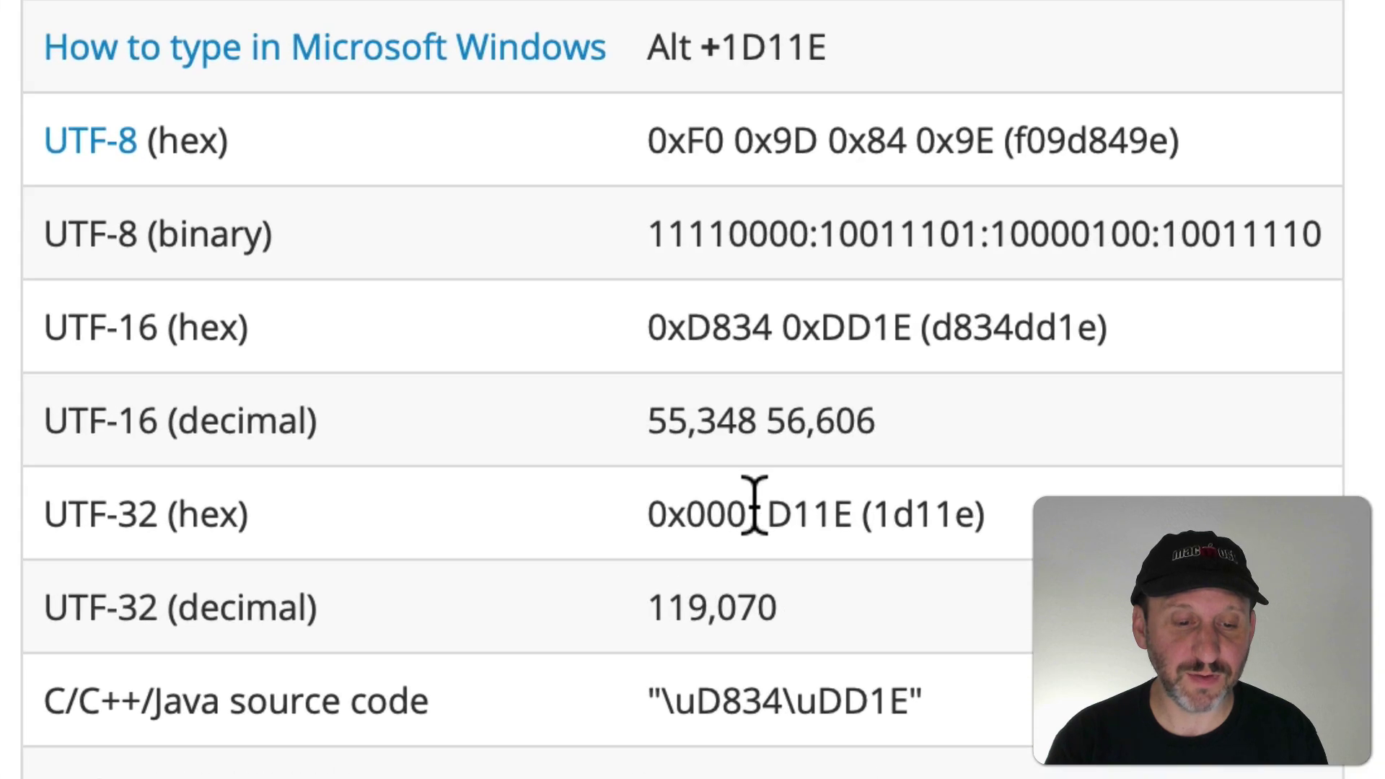
double_click(911, 516)
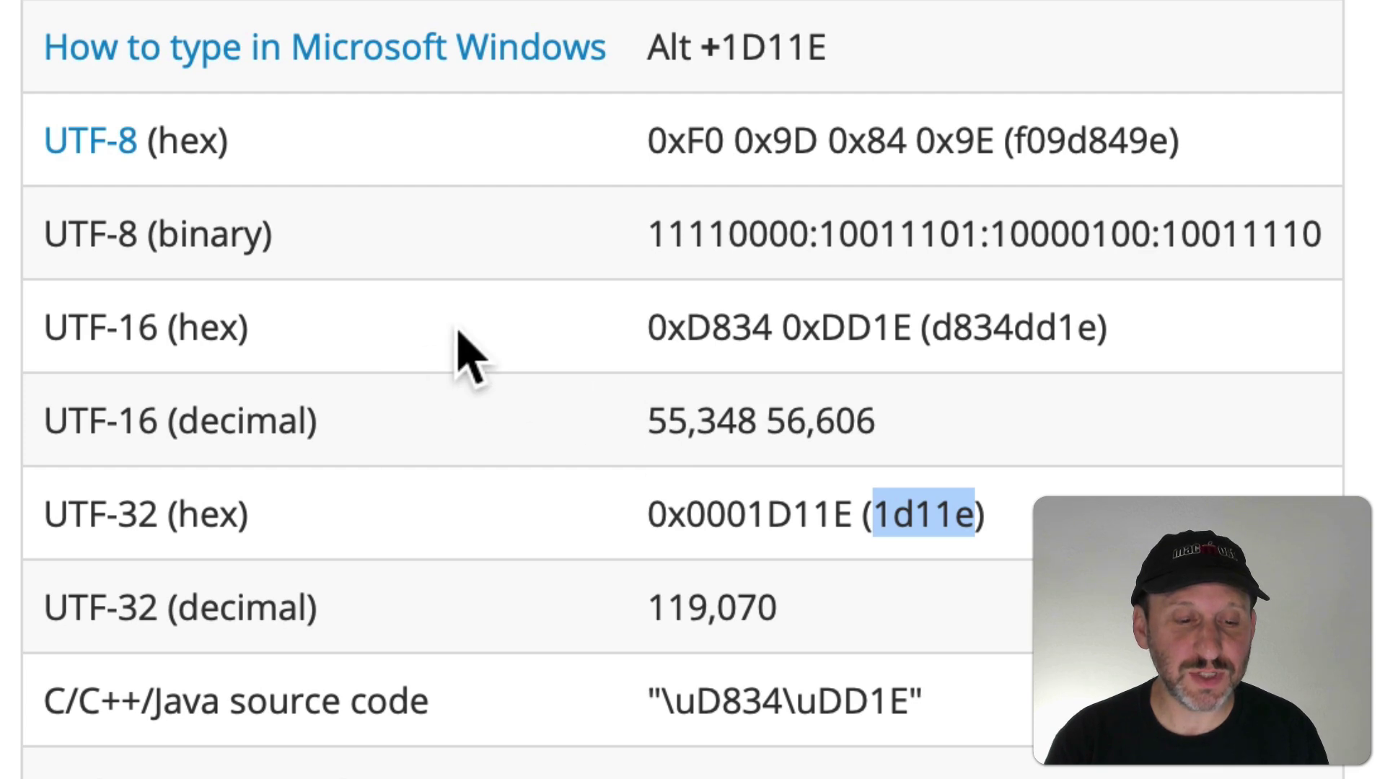
left_click_drag(932, 328, 1096, 329)
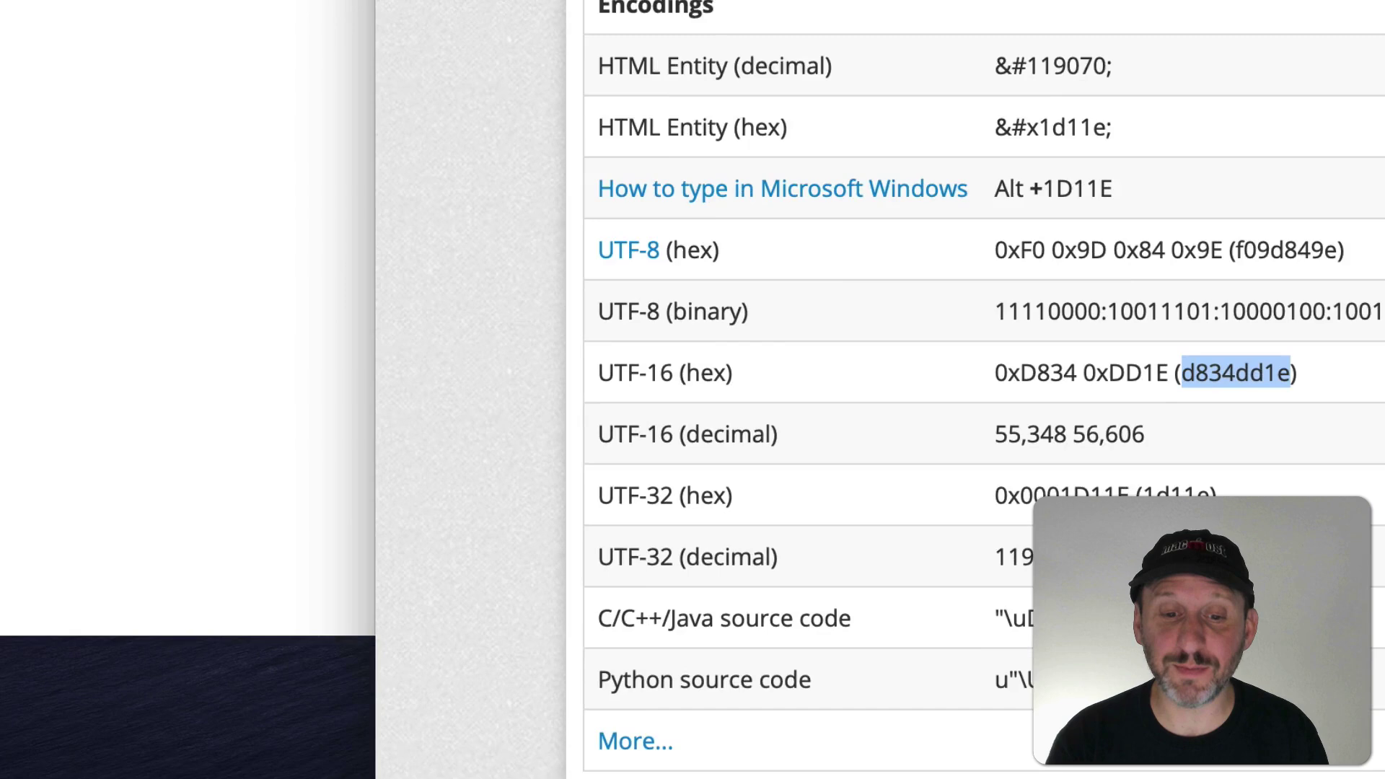
left_click_drag(689, 10, 905, 8)
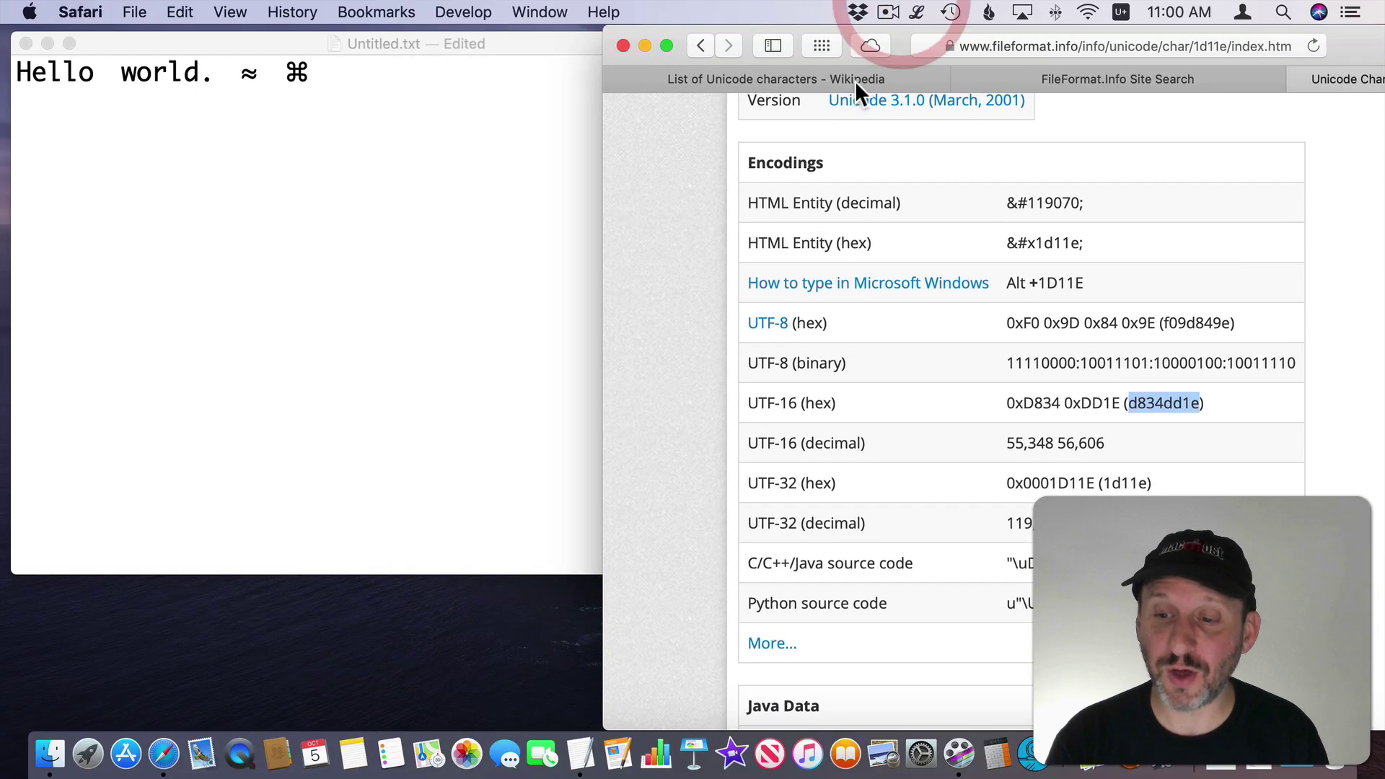
Insert 𝄞 after the ⌘ by Option-typing the code units D834 then DD1E
left_click(319, 171)
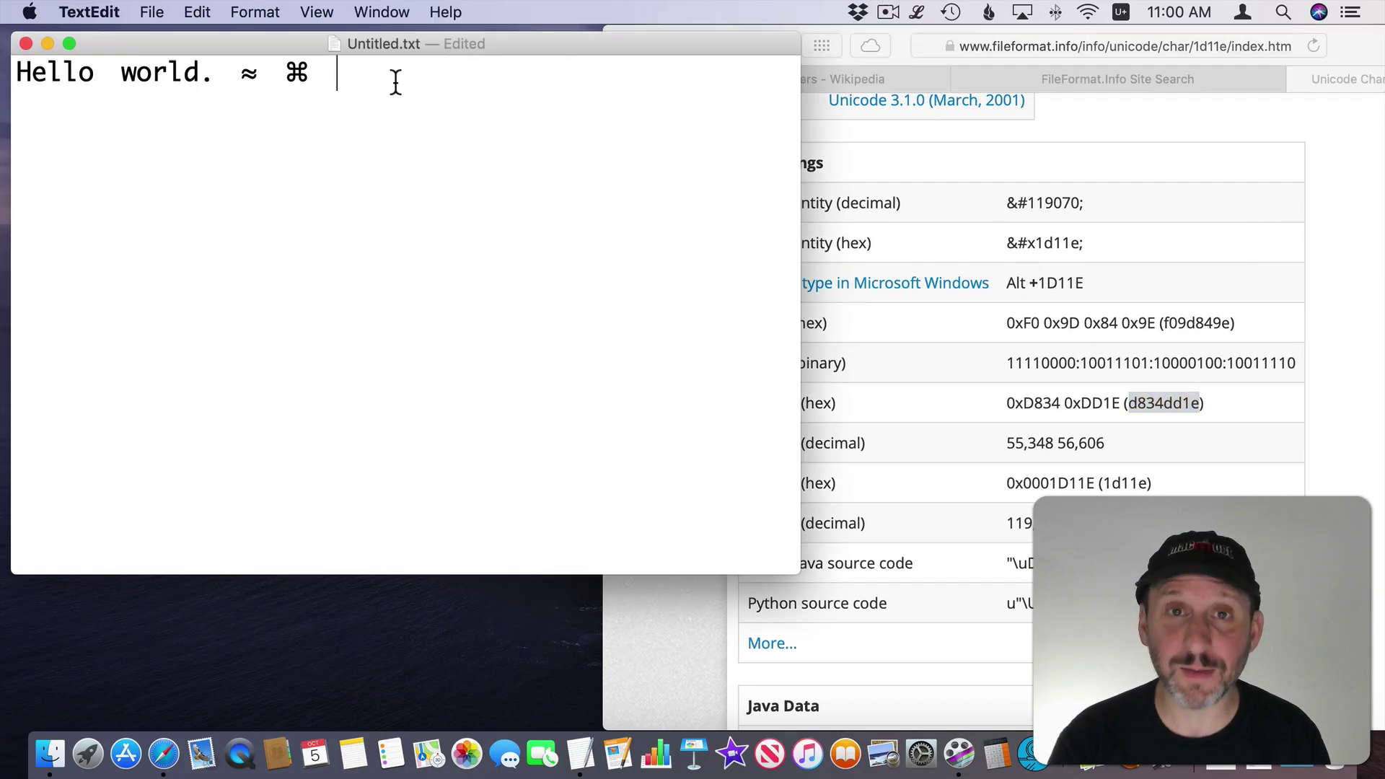
key("alt")
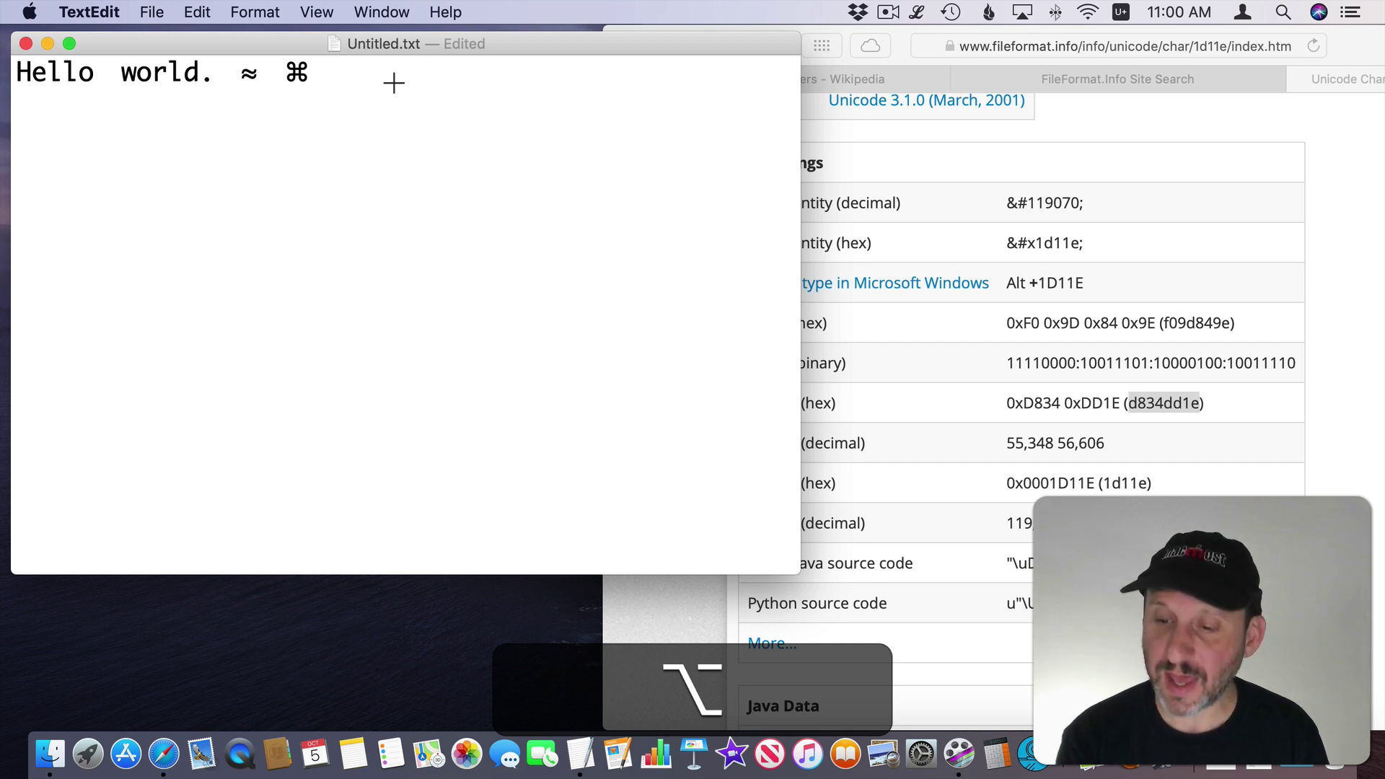
key("alt+d")
key("alt+8")
key("alt+3")
key("alt+4")
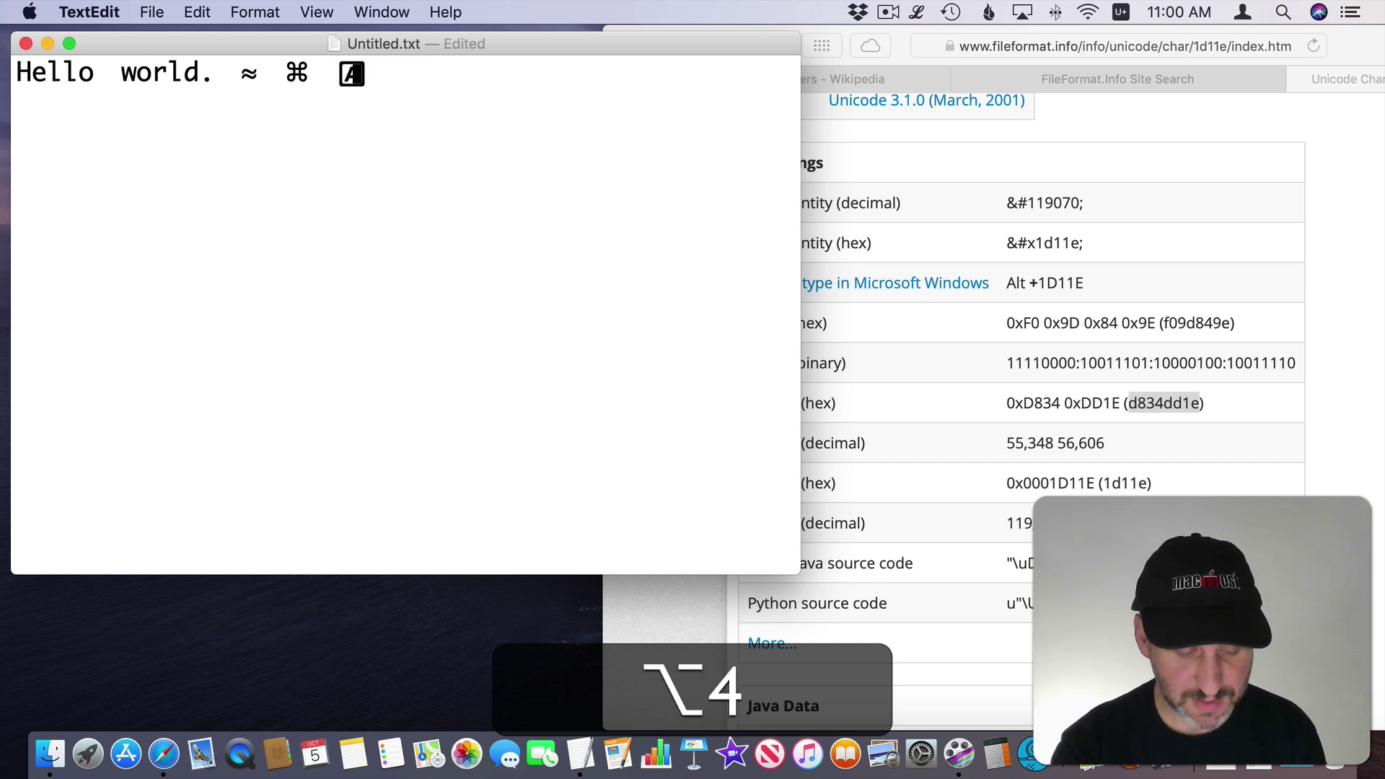
key("alt+d")
key("alt+1")
key("alt+e")
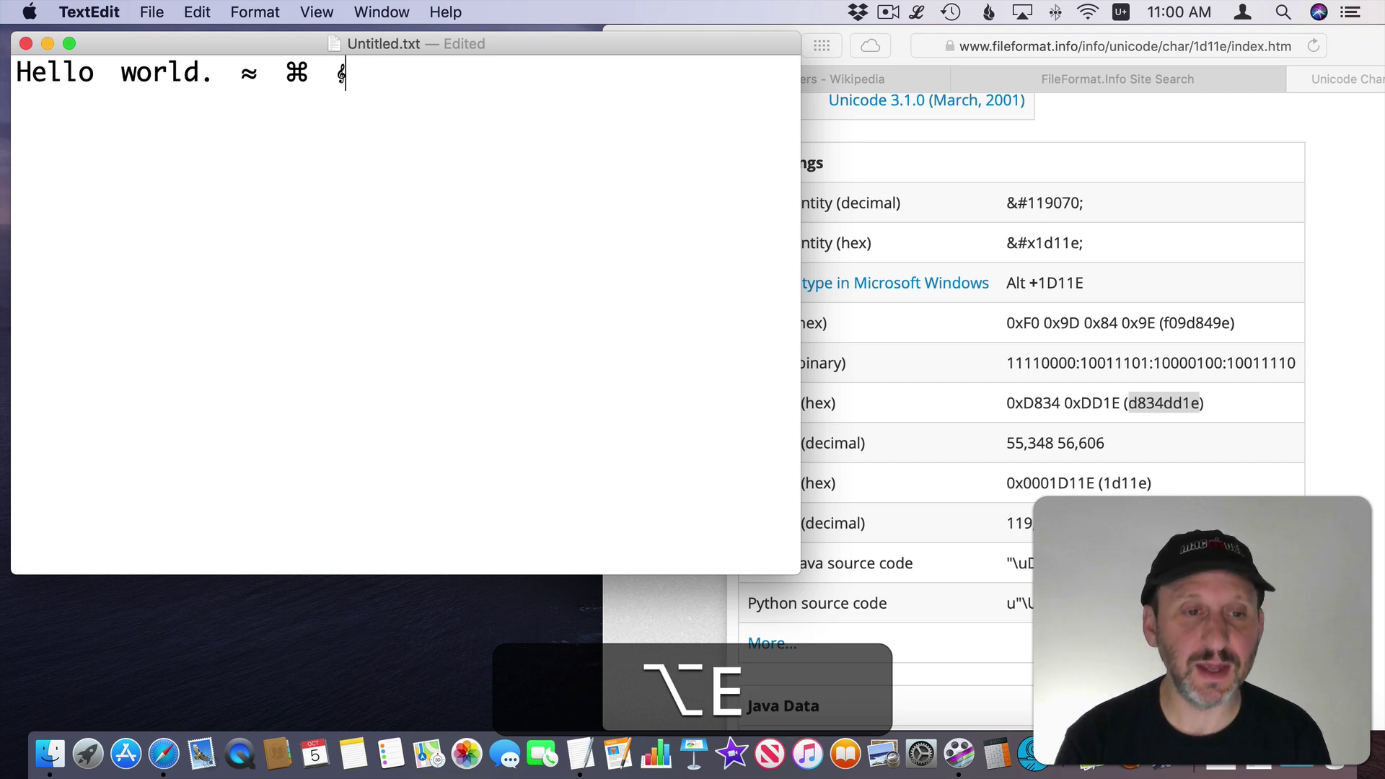
Select the new 𝄞 and compare it with the UTF-16 code d834dd1e in Safari
double_click(341, 85)
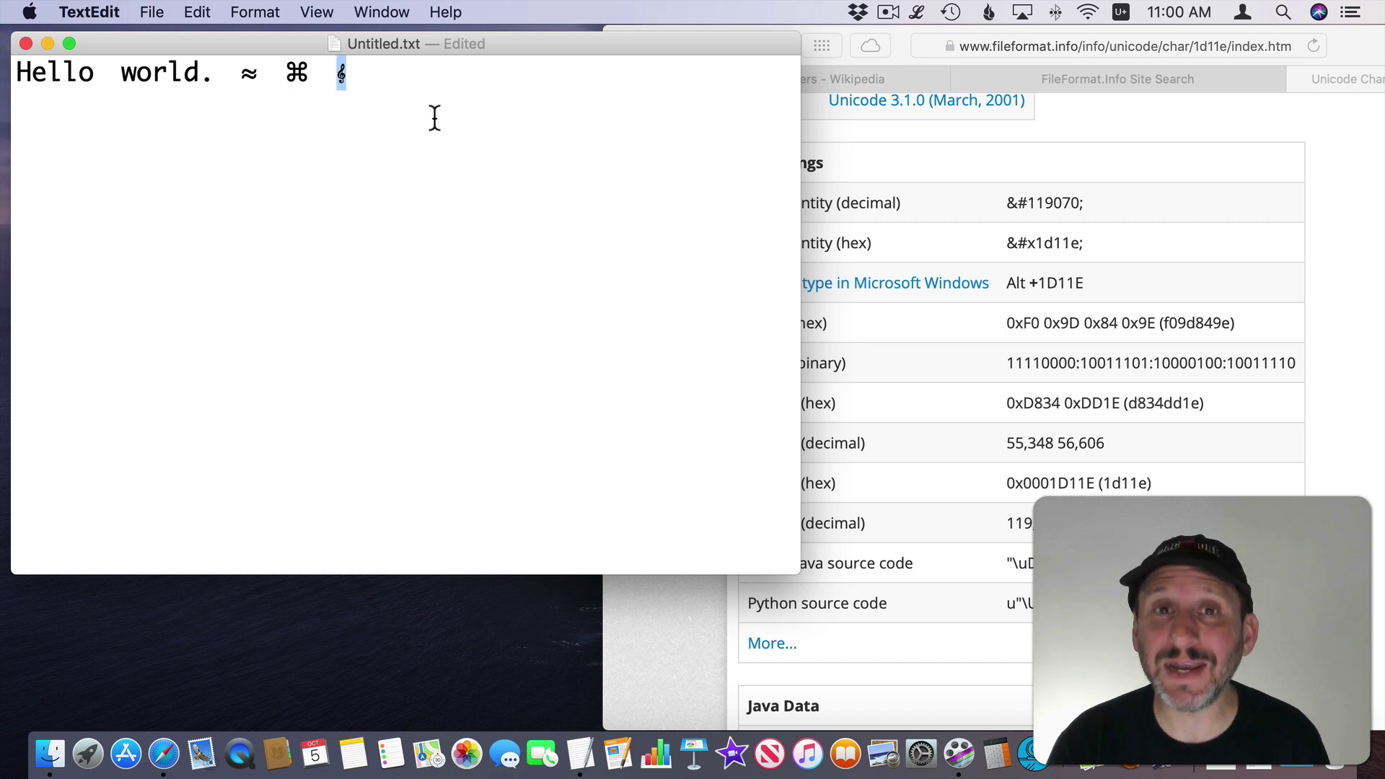
left_click(1175, 274)
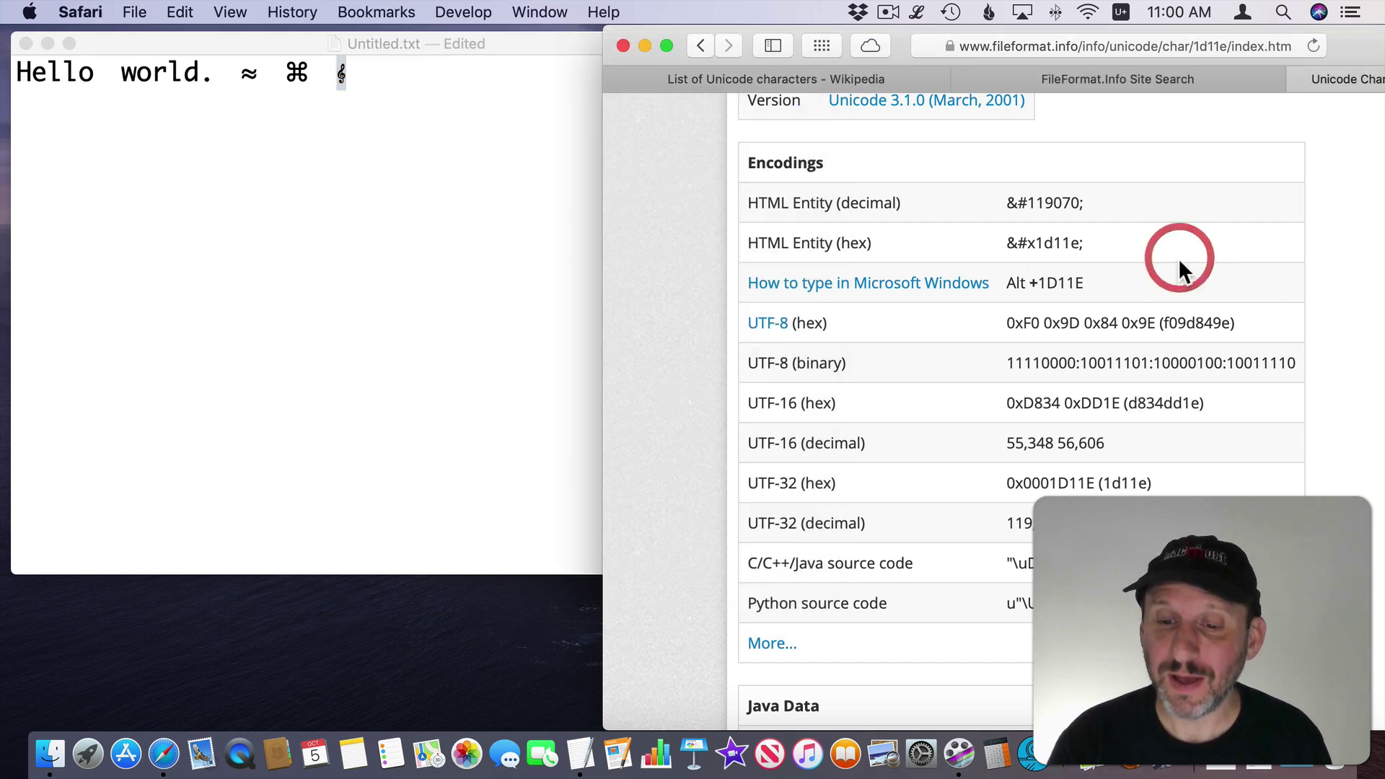
double_click(1149, 404)
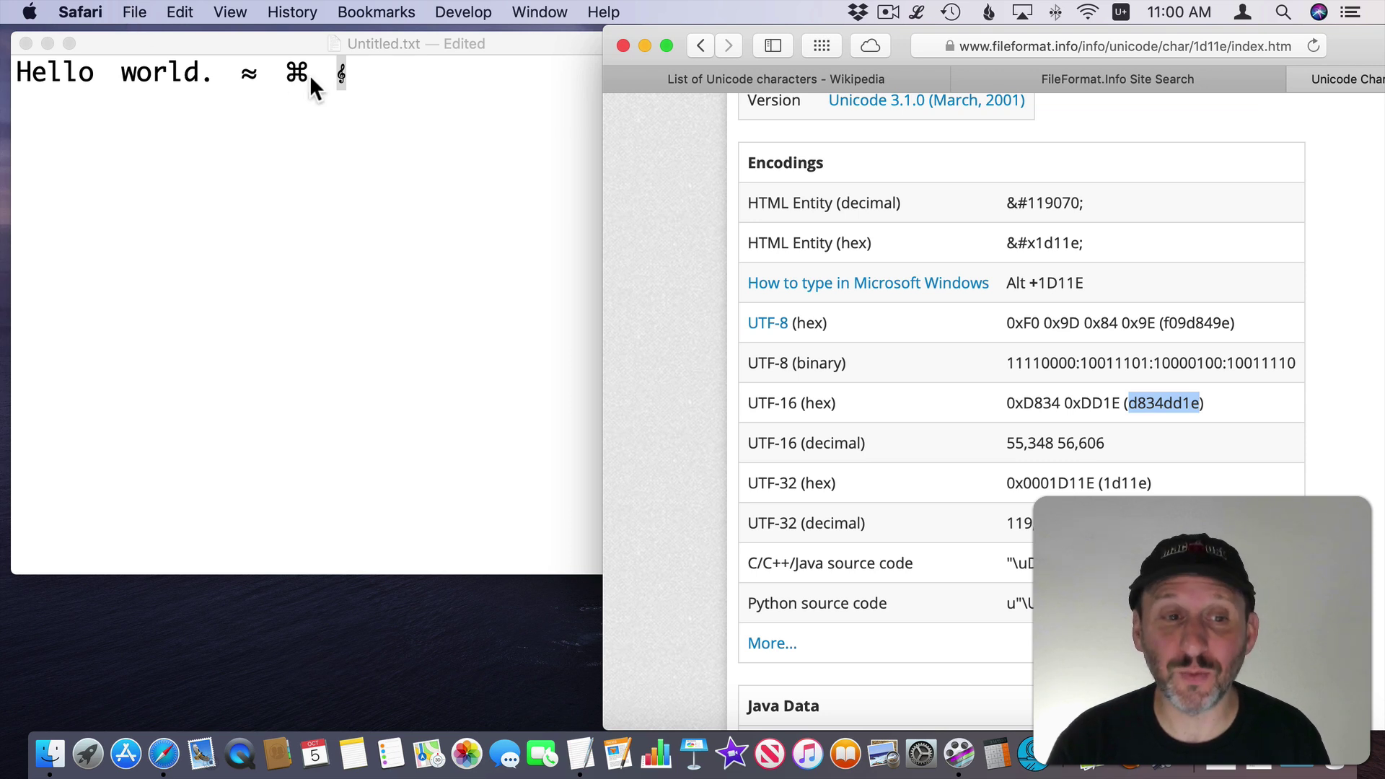
left_click(381, 81)
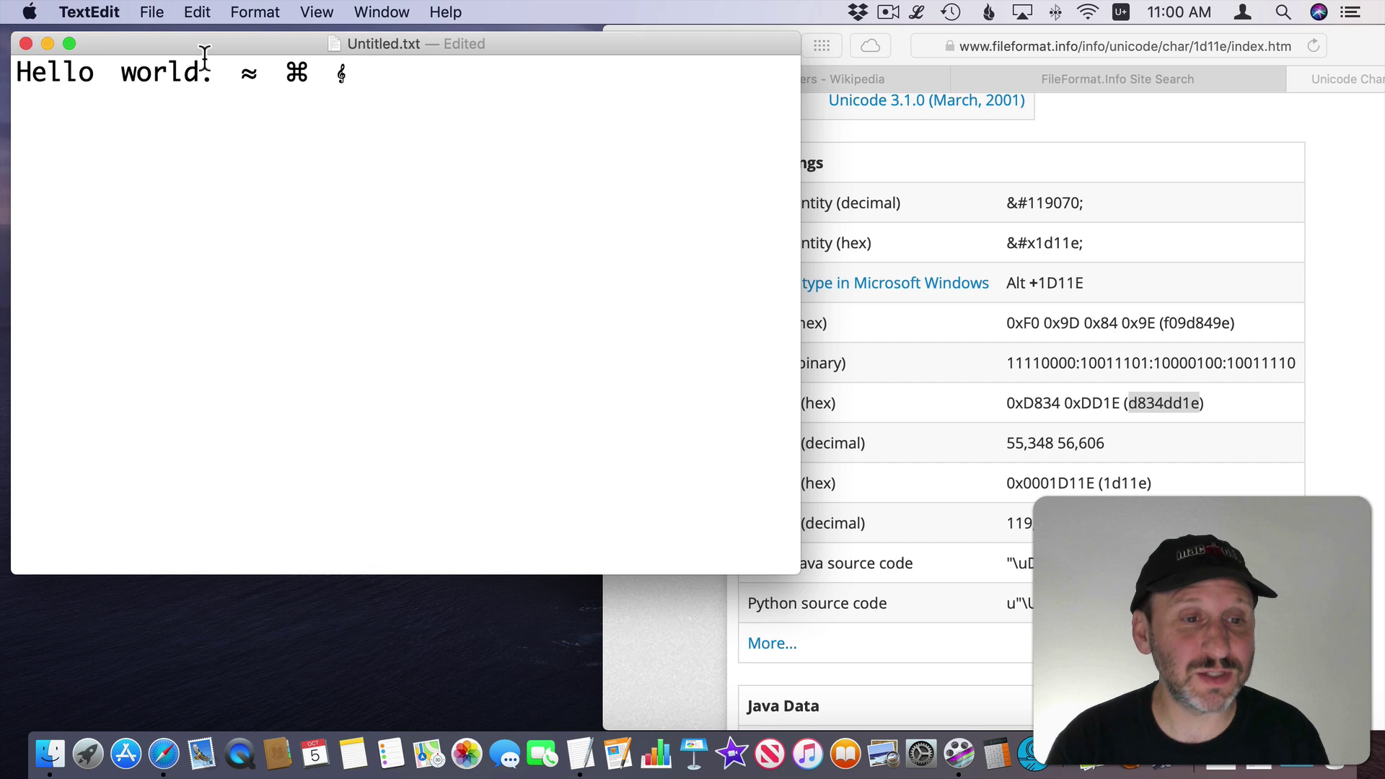
Open Keyboard > Text in System Preferences and add a new replacement entry
left_click(28, 11)
left_click(50, 76)
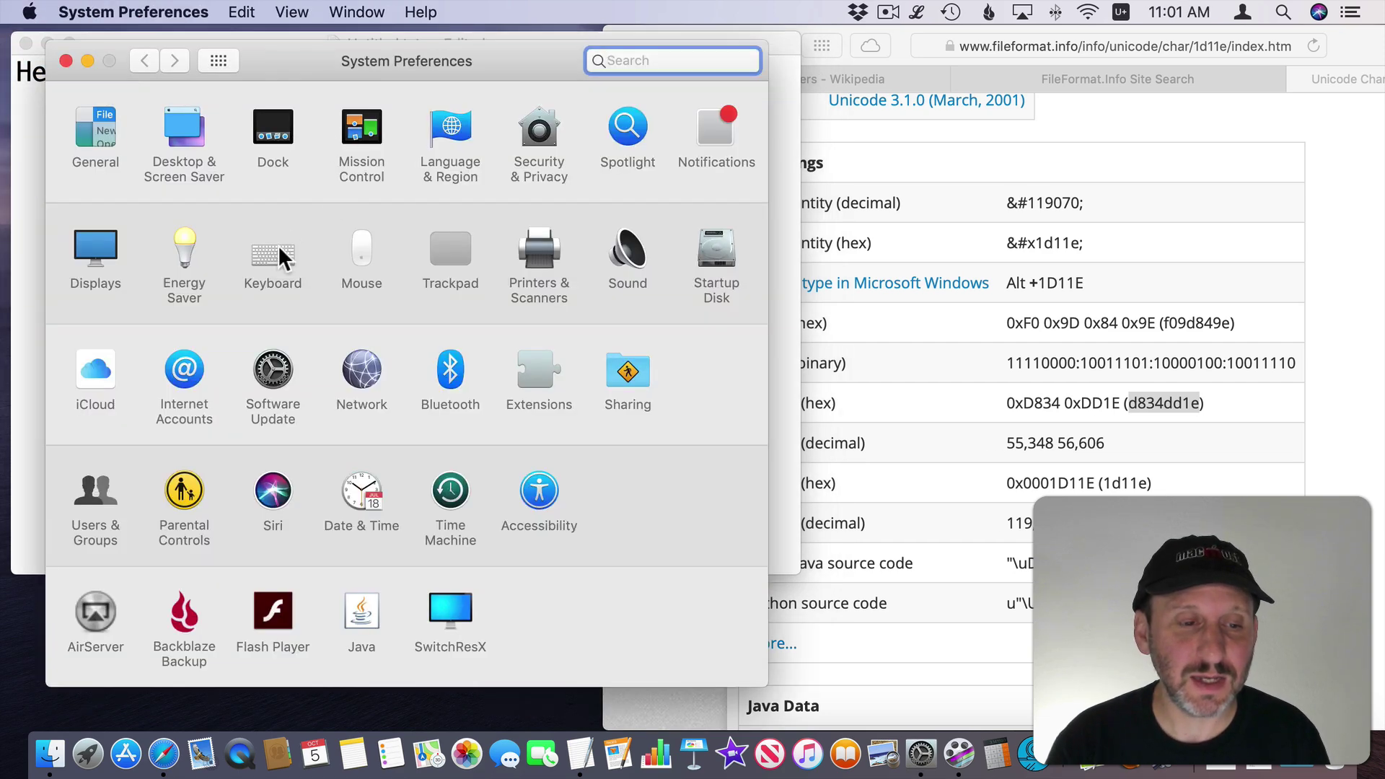
left_click(273, 253)
left_click(315, 124)
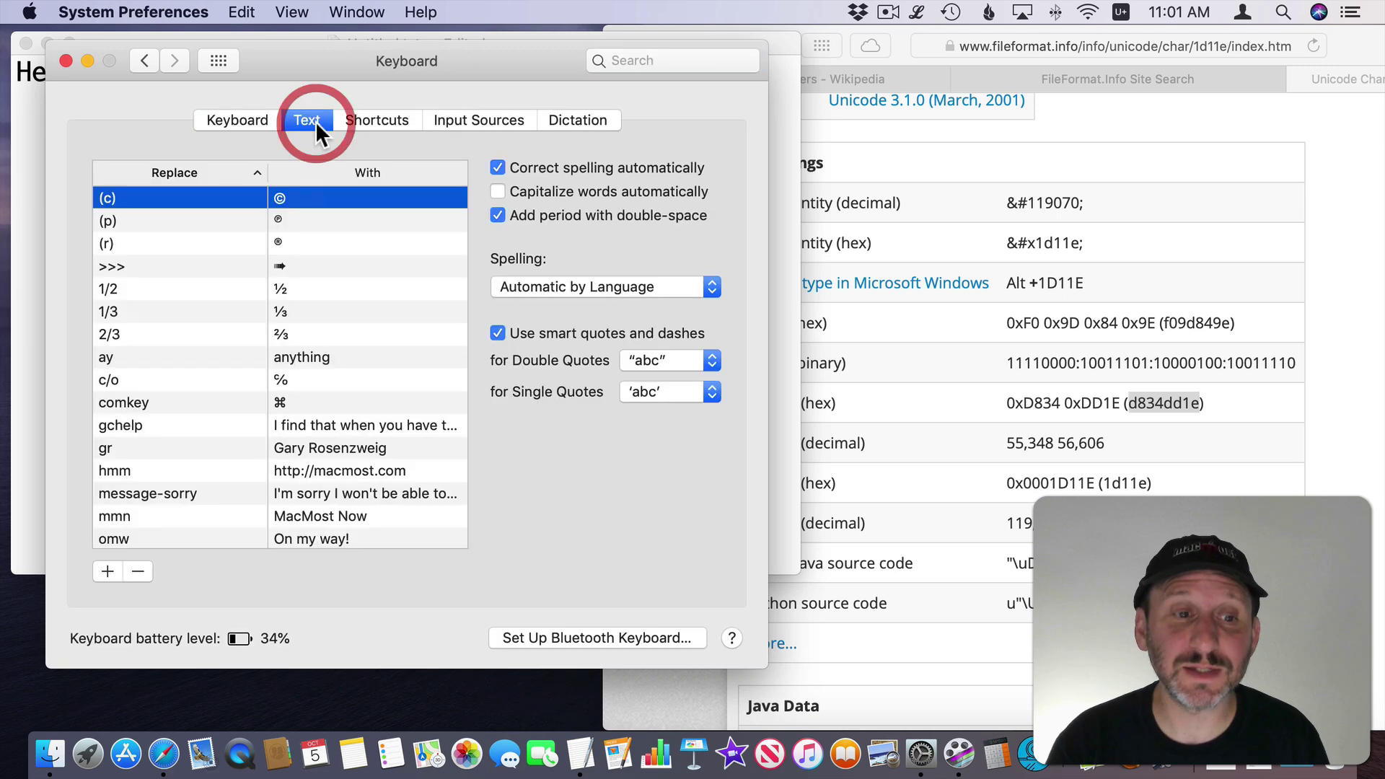
scroll(153, 433, "down", 4)
left_click(109, 569)
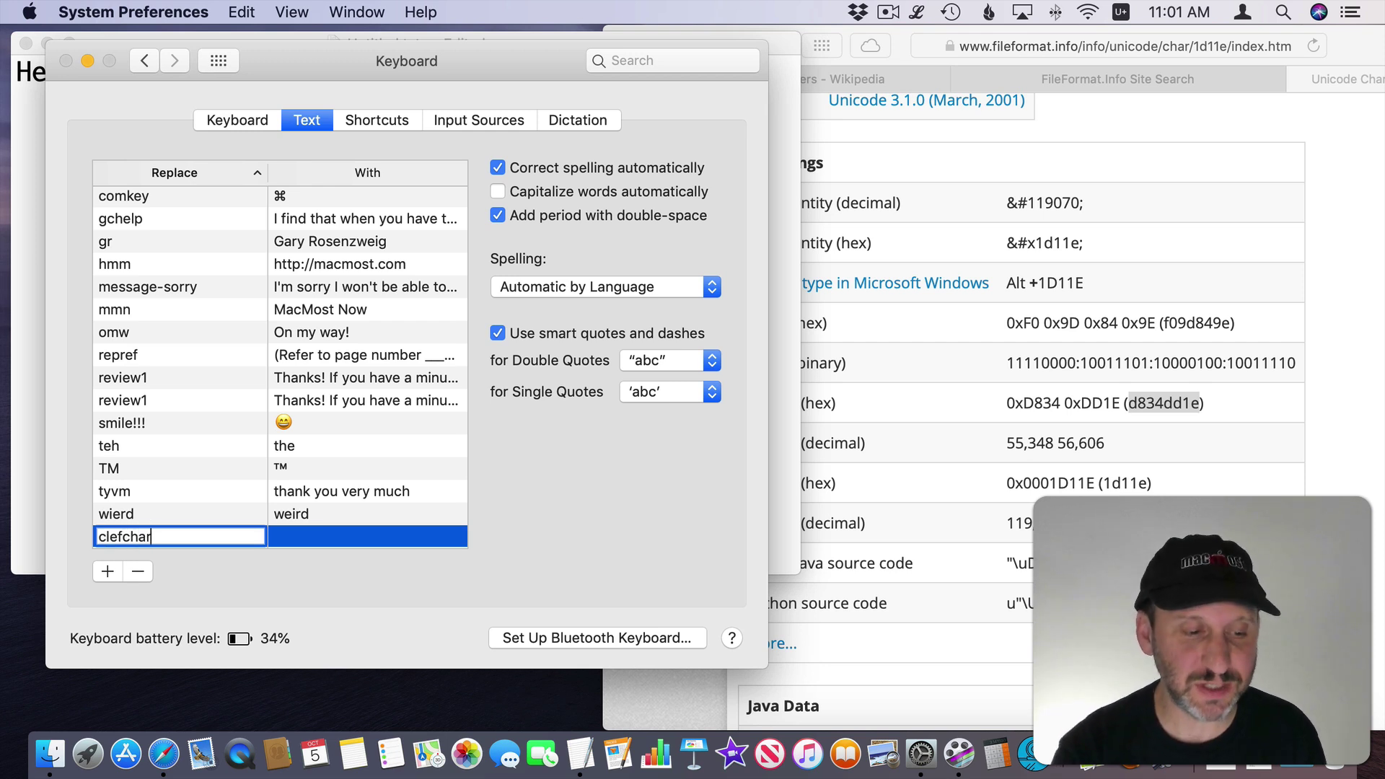
Make the entry replace 'clefchar' with 𝄞, Option-typing D834DD1E, and save it
type("clefchar")
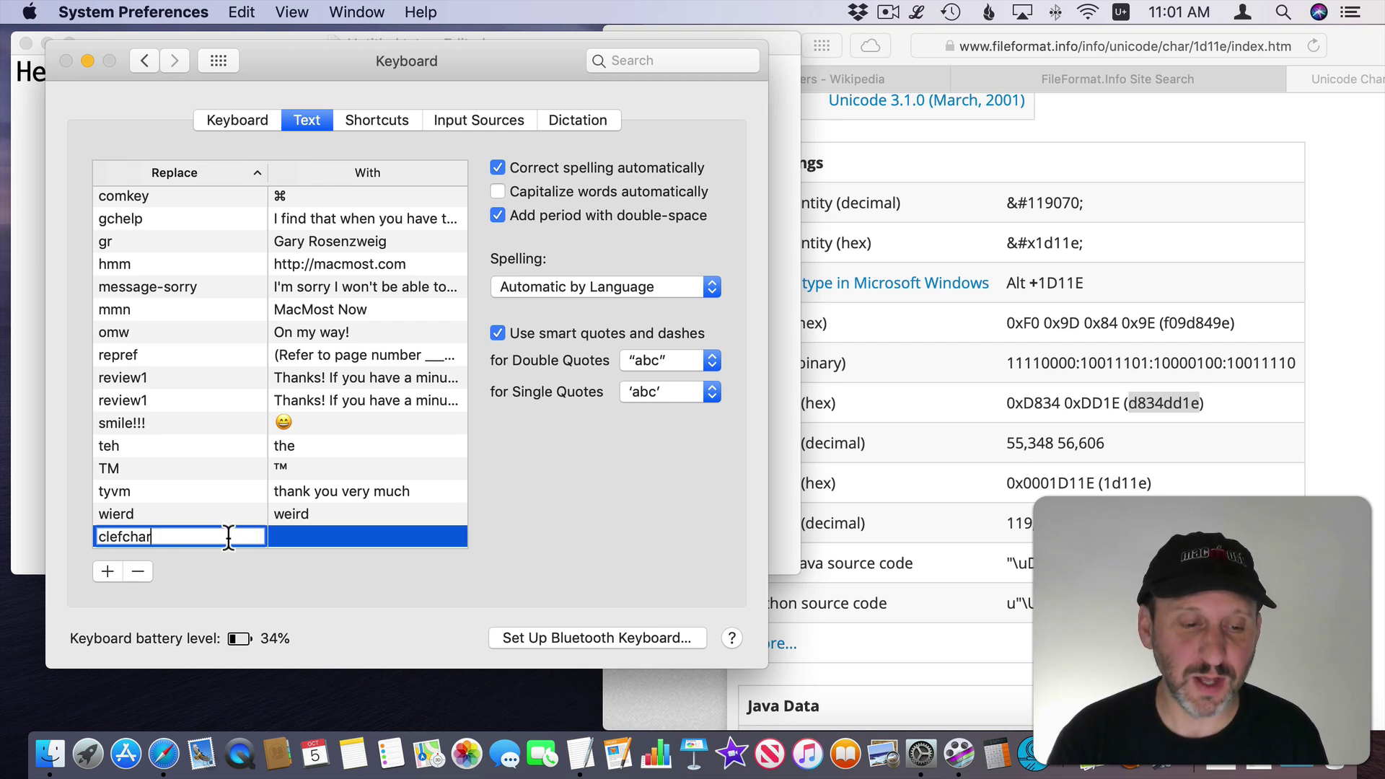
key("Tab")
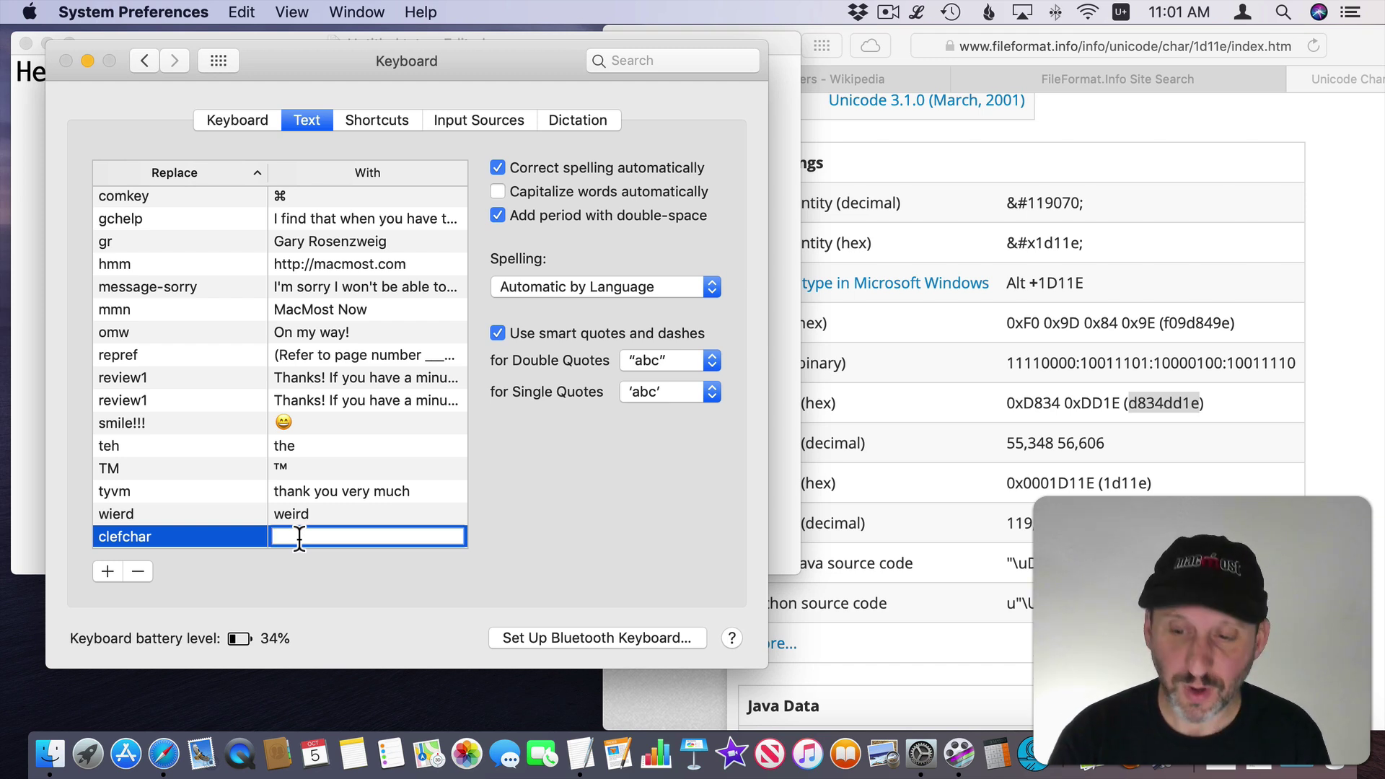
key("alt+d")
key("alt+8")
key("alt+3")
key("alt+4")
key("alt+d")
key("alt+d")
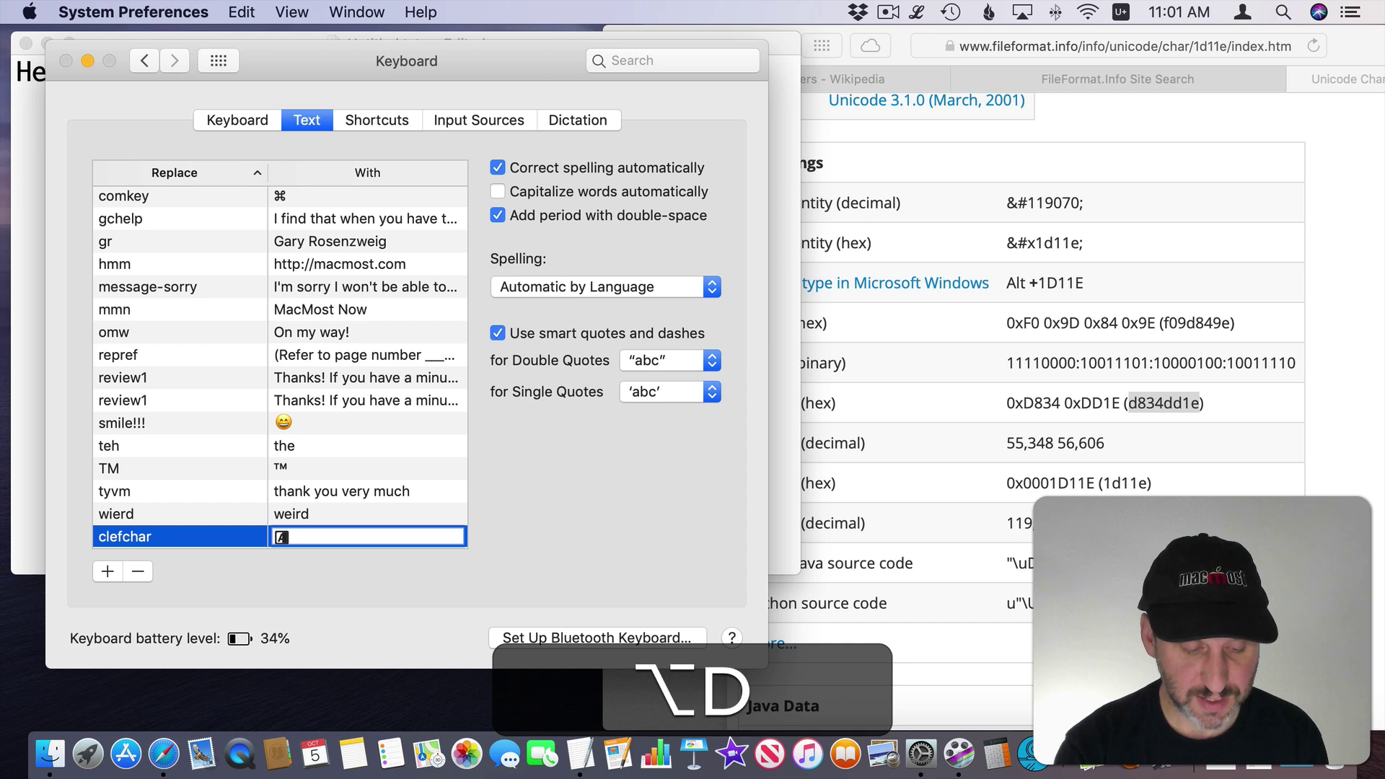
key("alt+1")
key("alt+e")
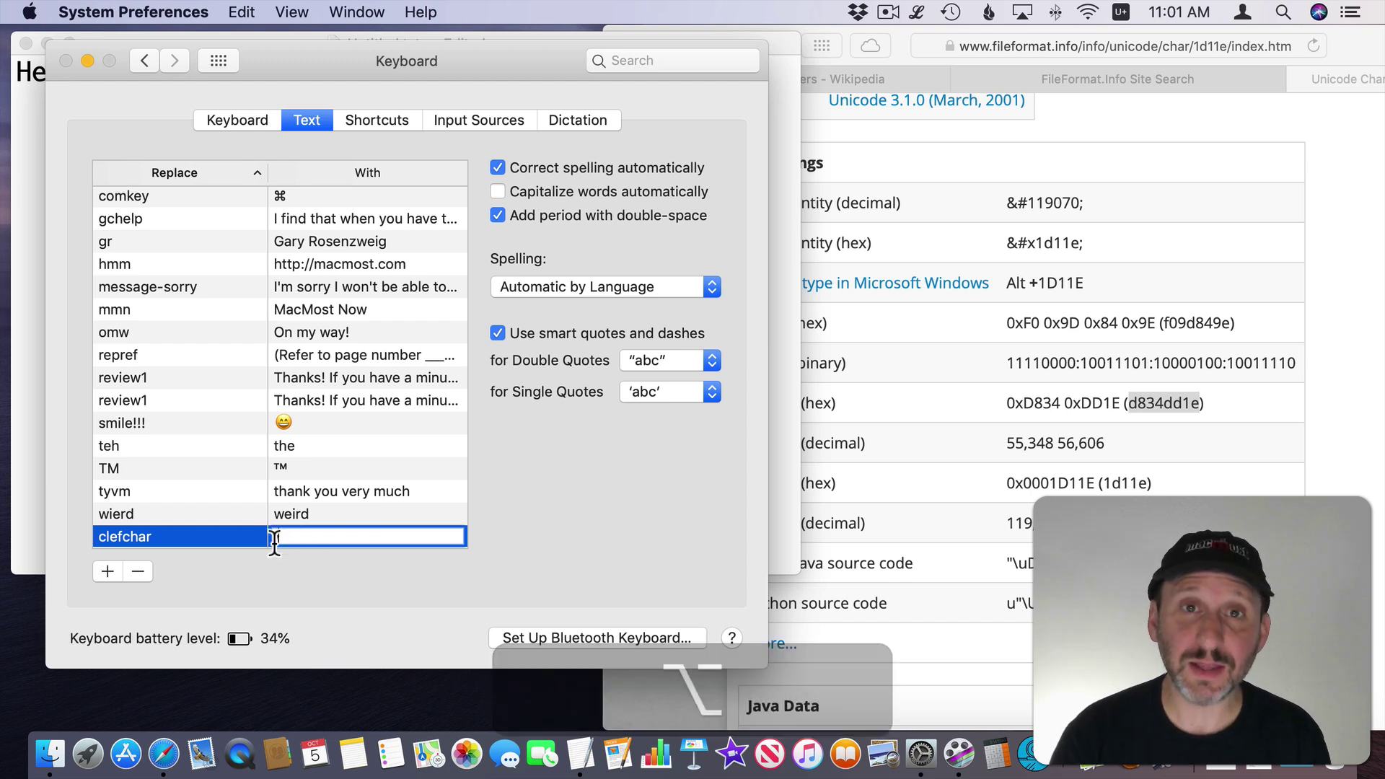
key("Return")
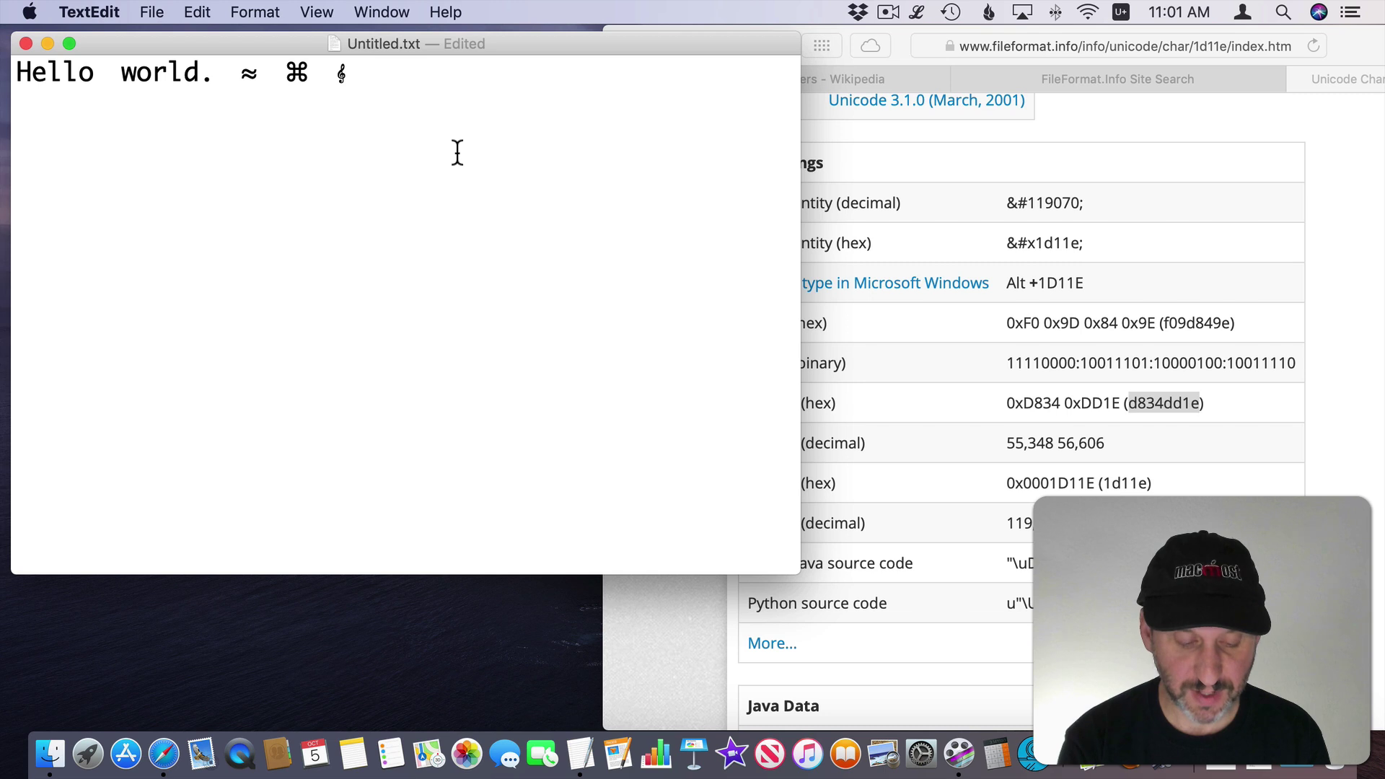
Type 'clefchar' so it auto-replaces with a second 𝄞 at the line's end
type("clefchar")
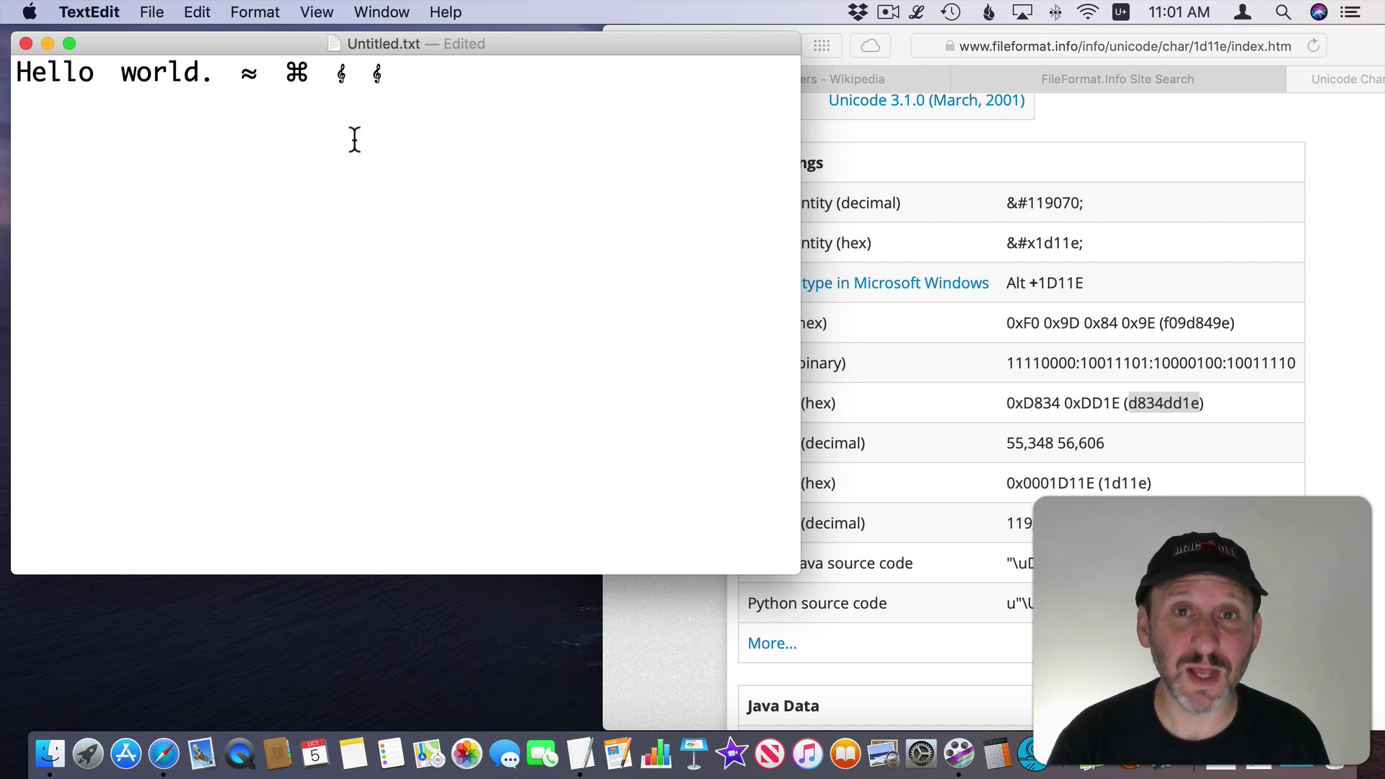
left_click(1122, 11)
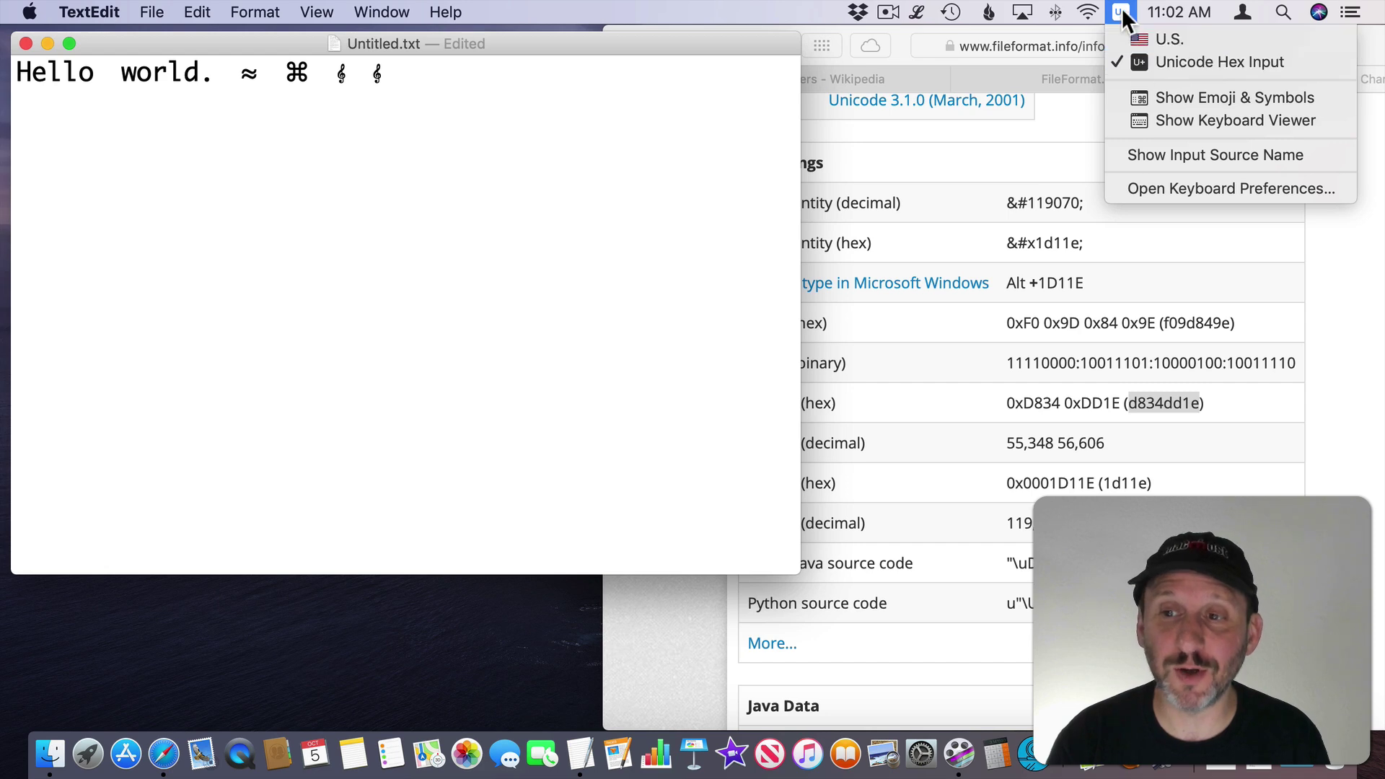
left_click(1121, 12)
left_click(29, 11)
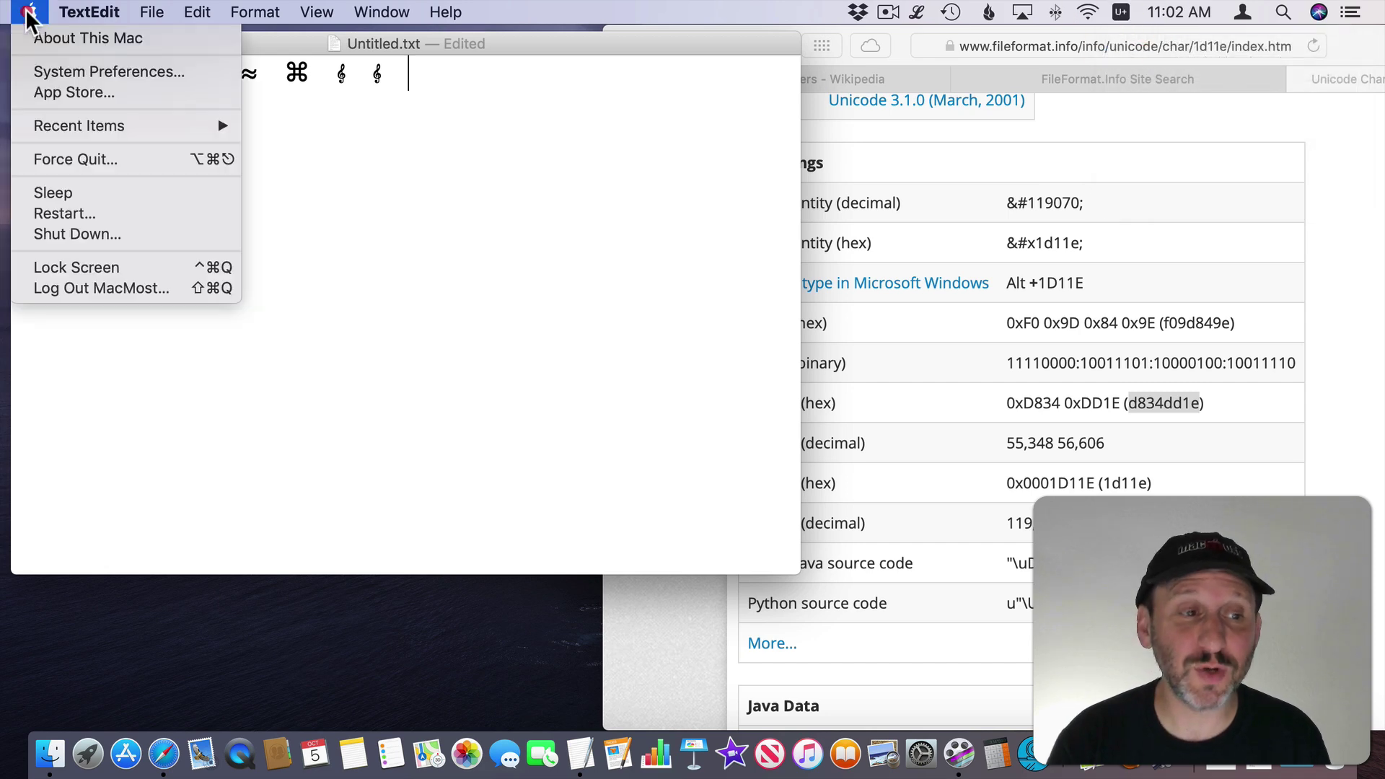
left_click(42, 68)
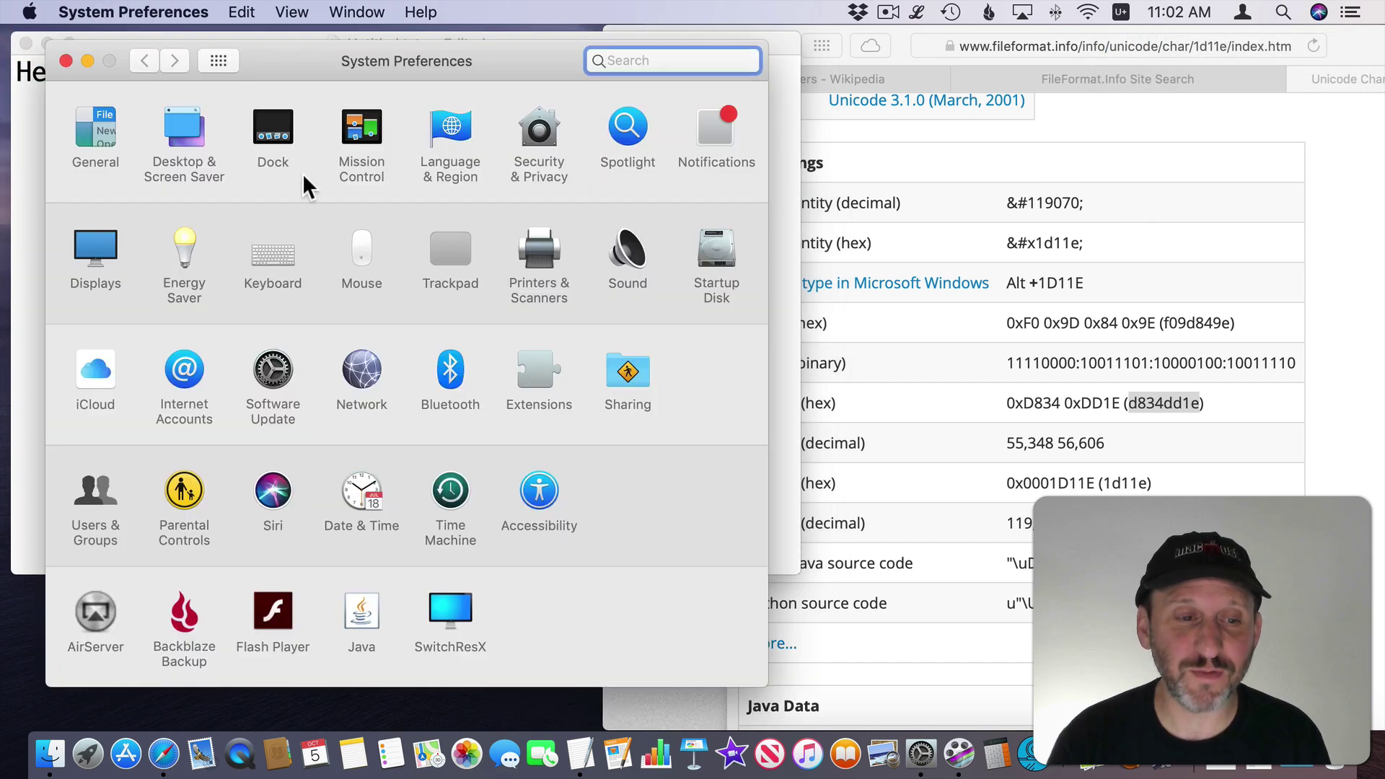
left_click(269, 263)
left_click(380, 118)
left_click(148, 263)
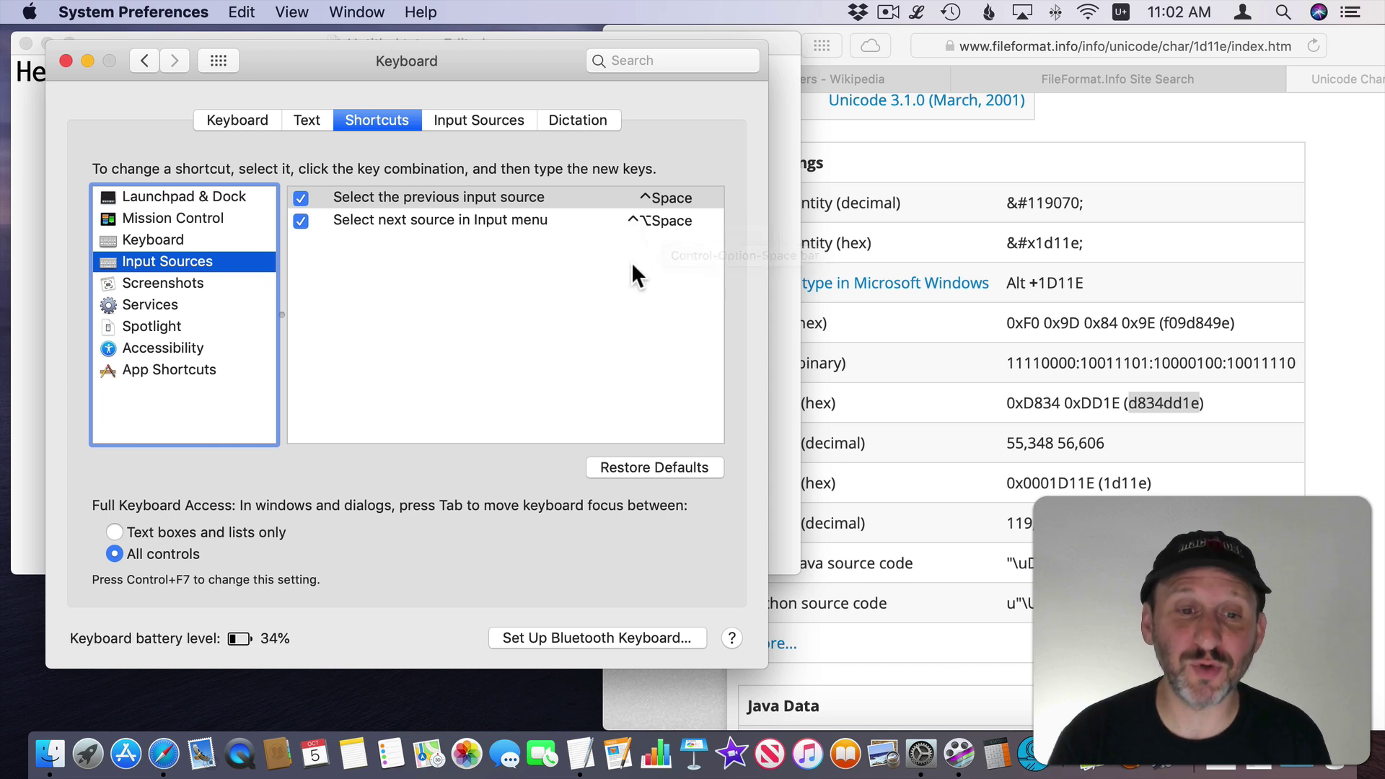
left_click(66, 61)
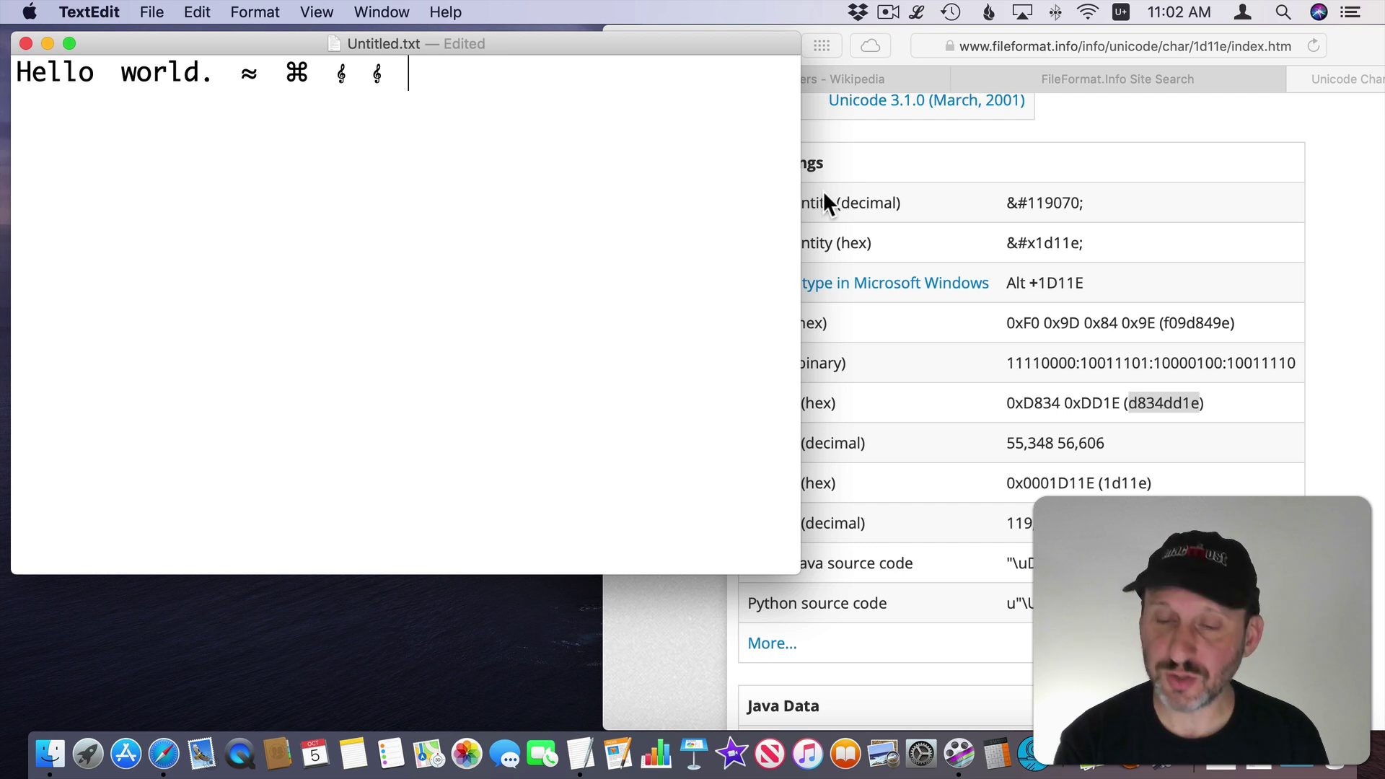
Cycle the keyboard input source from Unicode Hex Input to U.S. with Control-Space
key("ctrl")
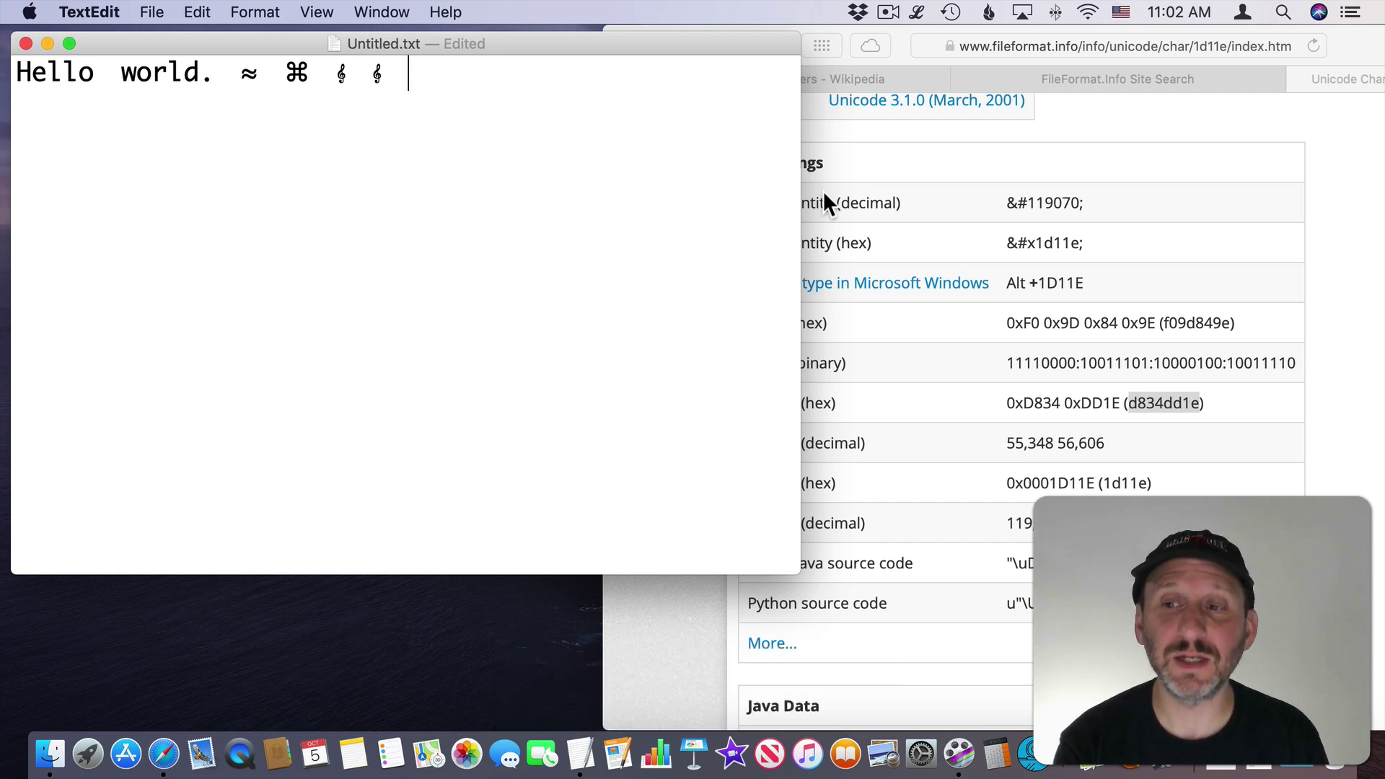
key("ctrl")
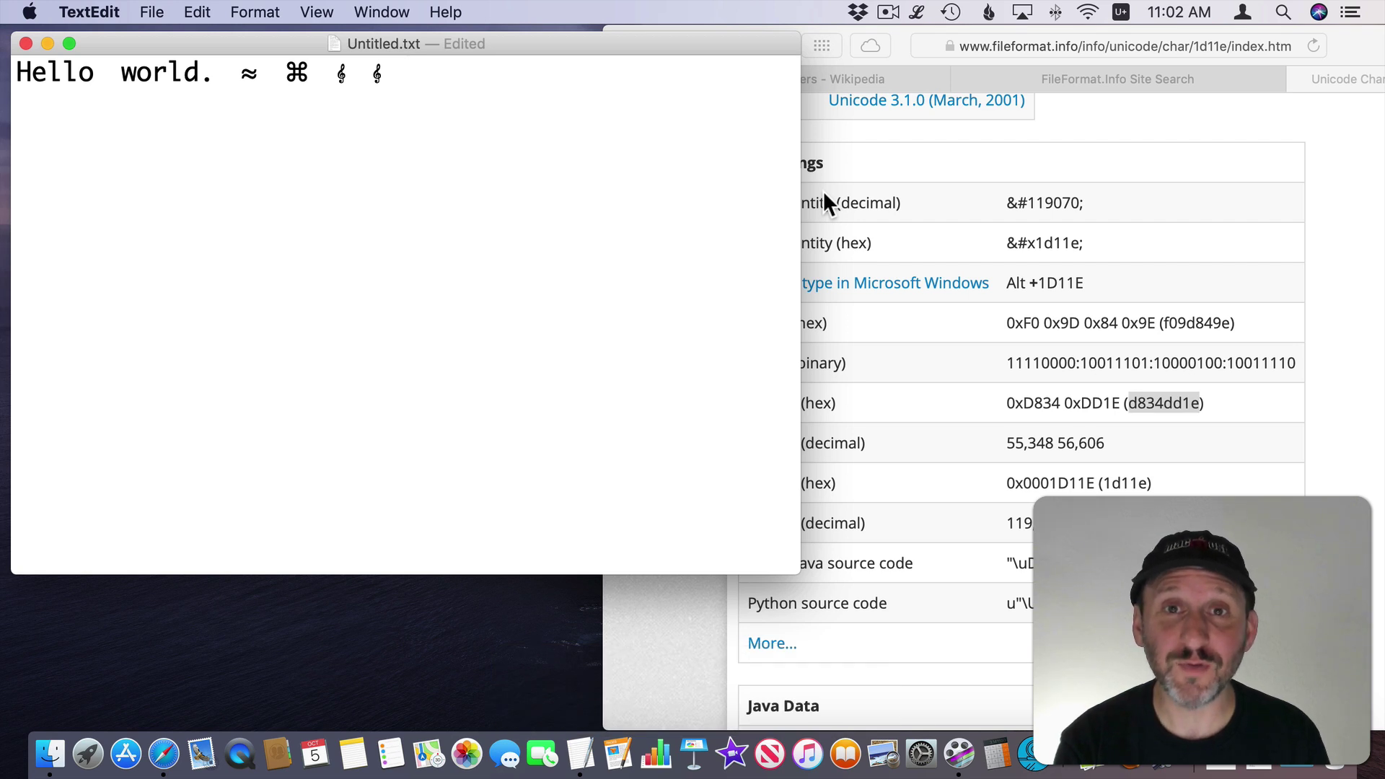
key("ctrl")
key("ctrl+space")
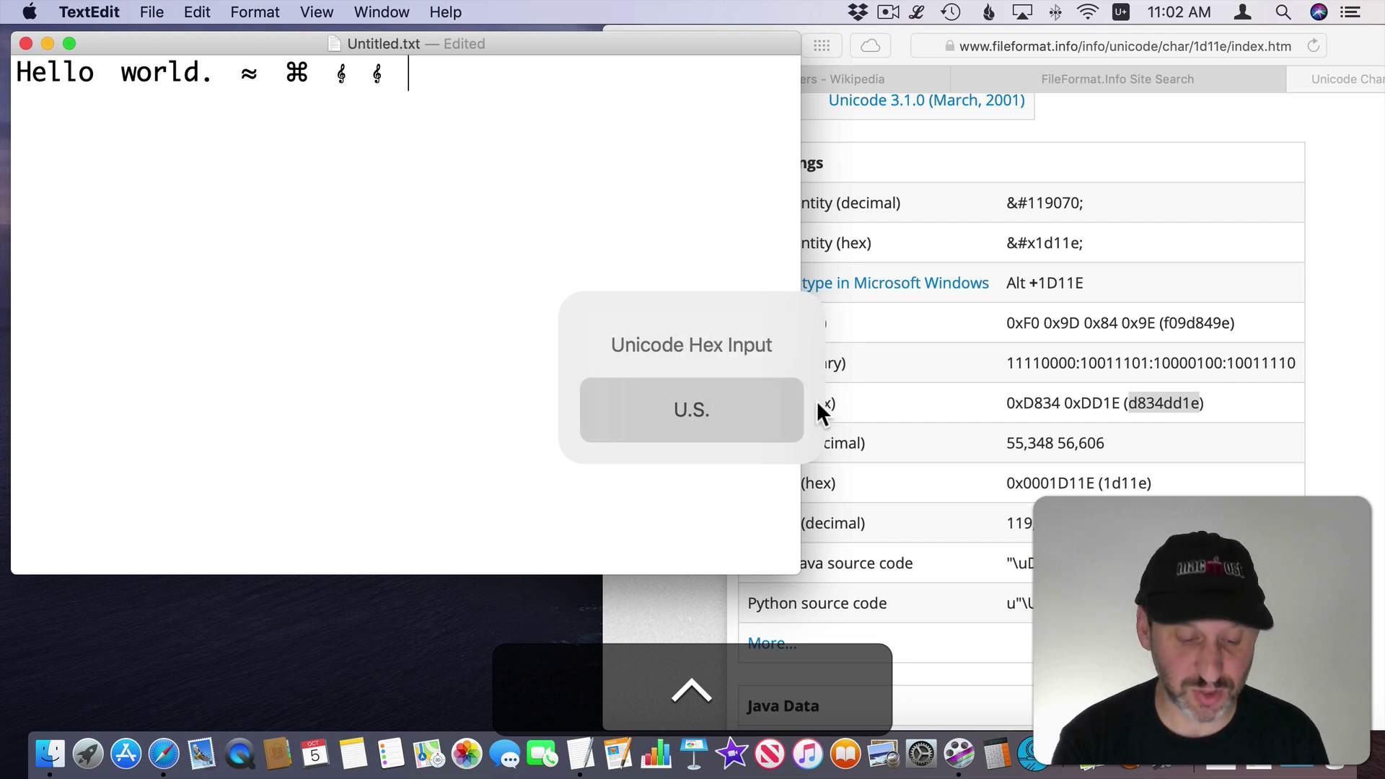
key("ctrl+space")
key("ctrl+space")
key("ctrl+space")
key("ctrl+space")
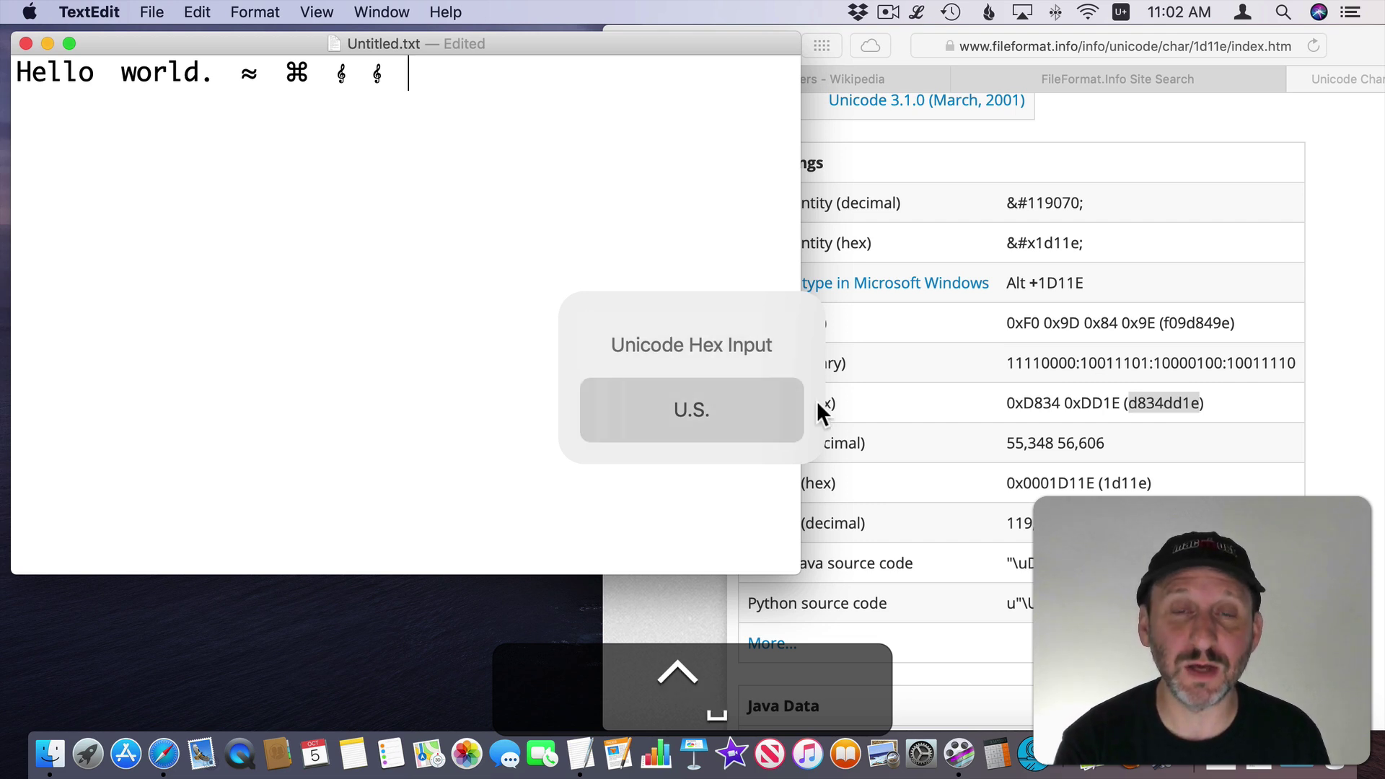